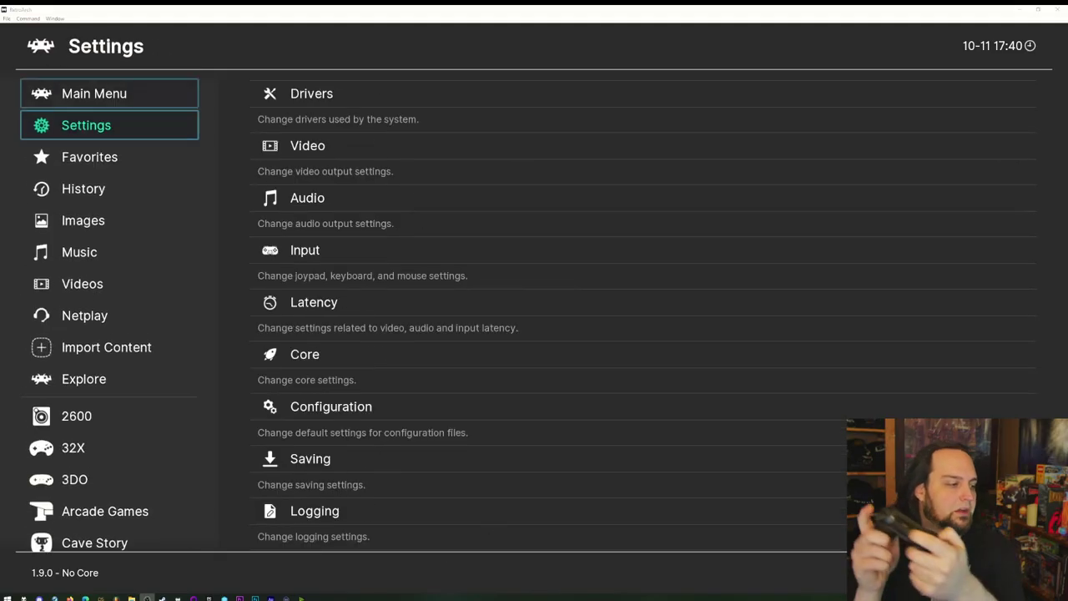
Step: Move from Settings up to the Main Menu and enter its list of actions
key(Down)
key(Down)
key(Up)
key(Up)
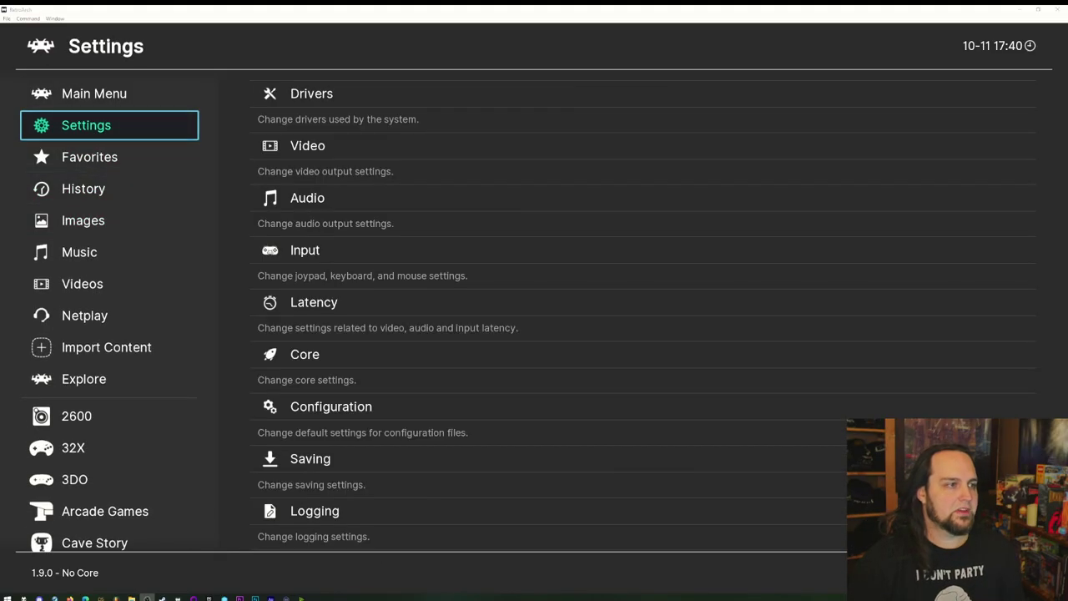
key(Up)
key(Right)
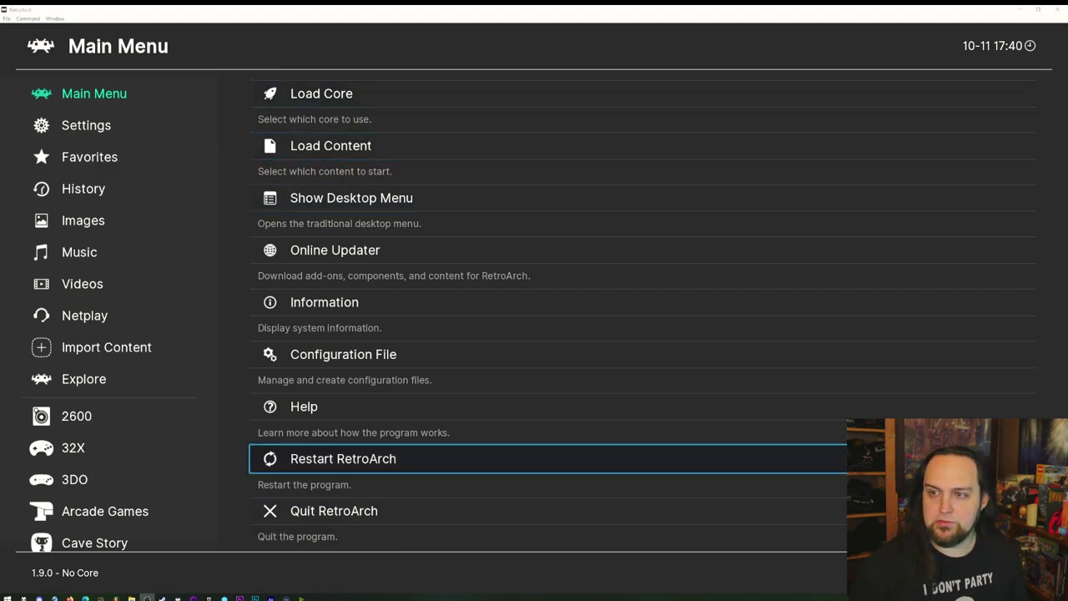
drag(1050, 285, 476, 113)
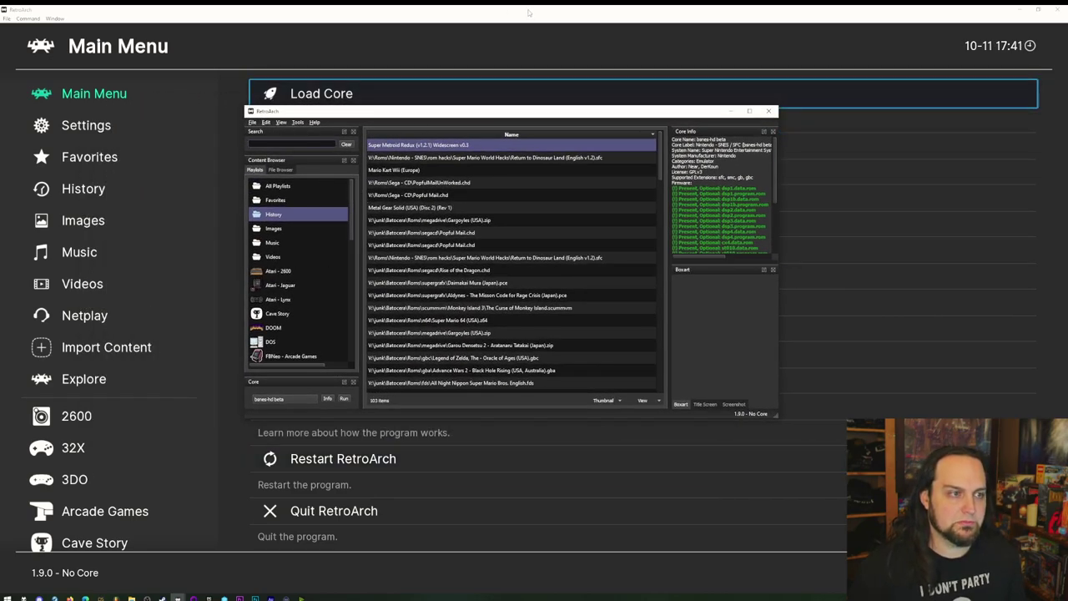
scroll(300, 232, down, 1)
scroll(296, 238, down, 6)
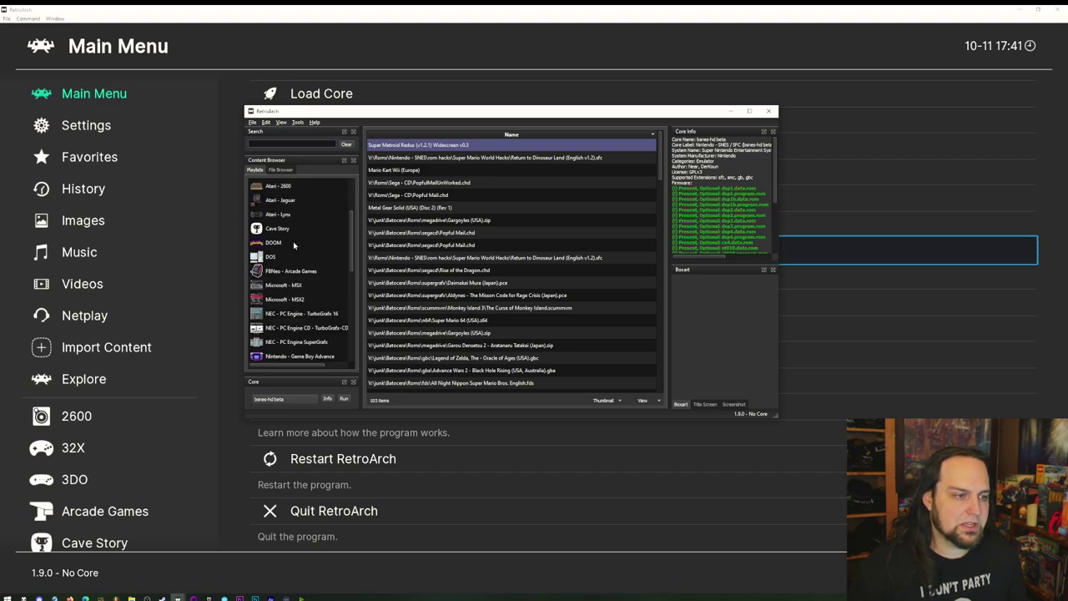
scroll(284, 312, up, 7)
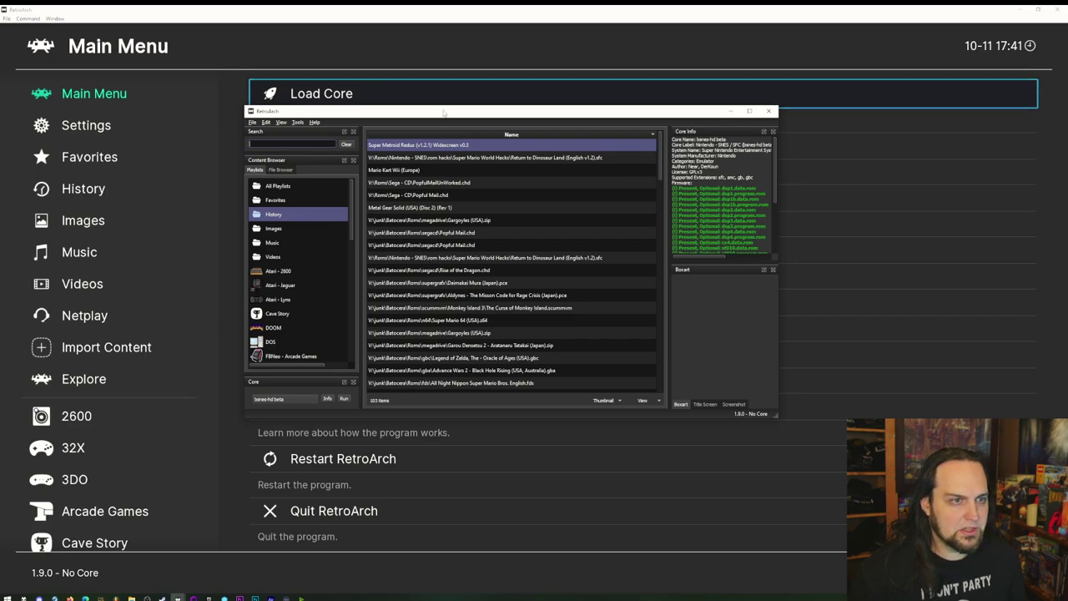
drag(438, 115, 1066, 200)
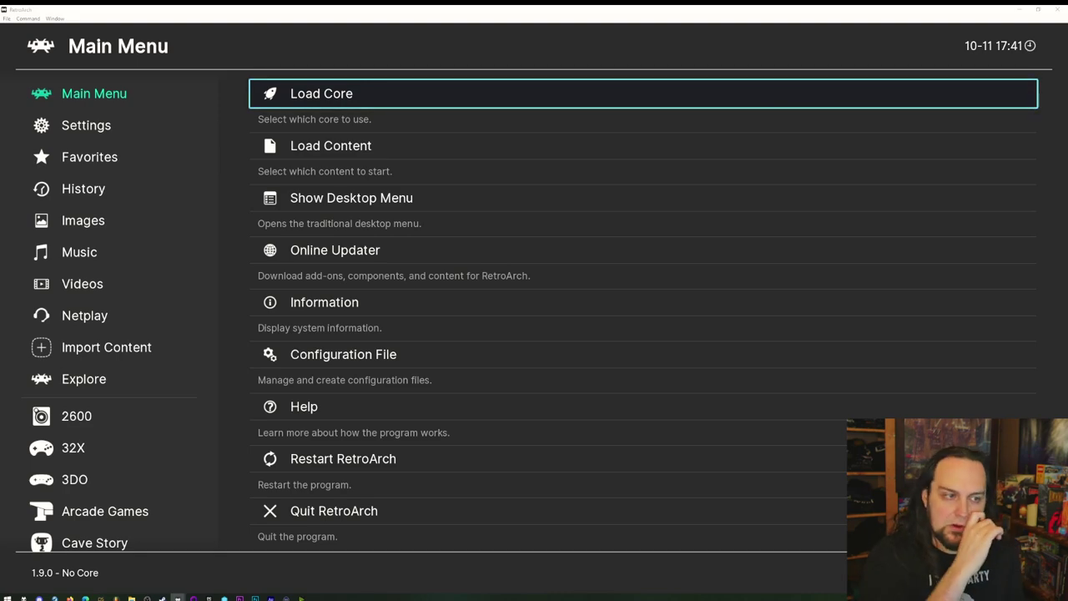
key(Down)
key(Down)
key(Down)
key(Down)
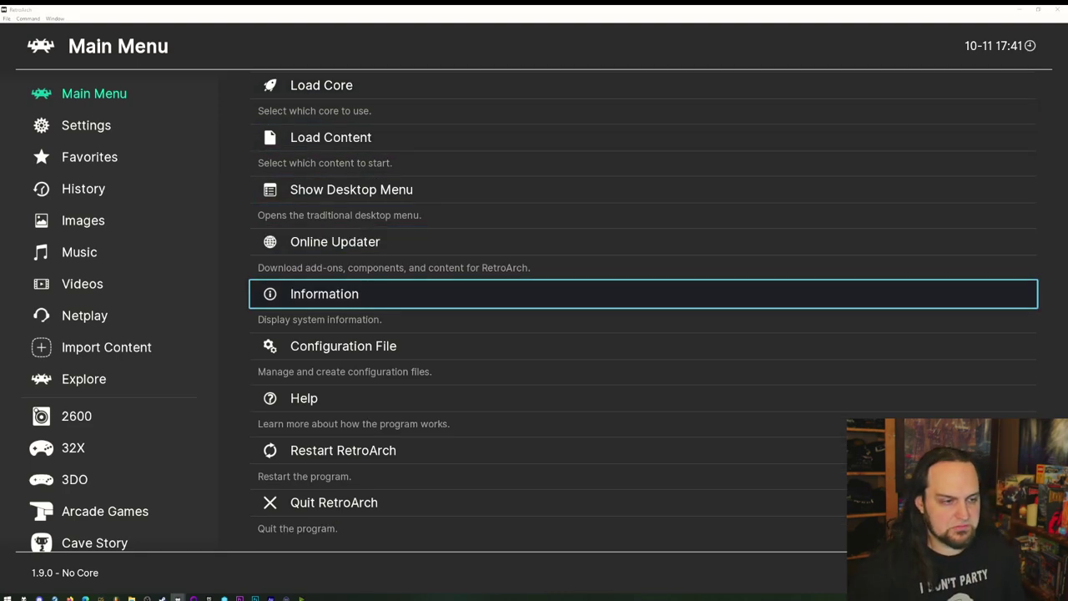
key(Return)
key(Down)
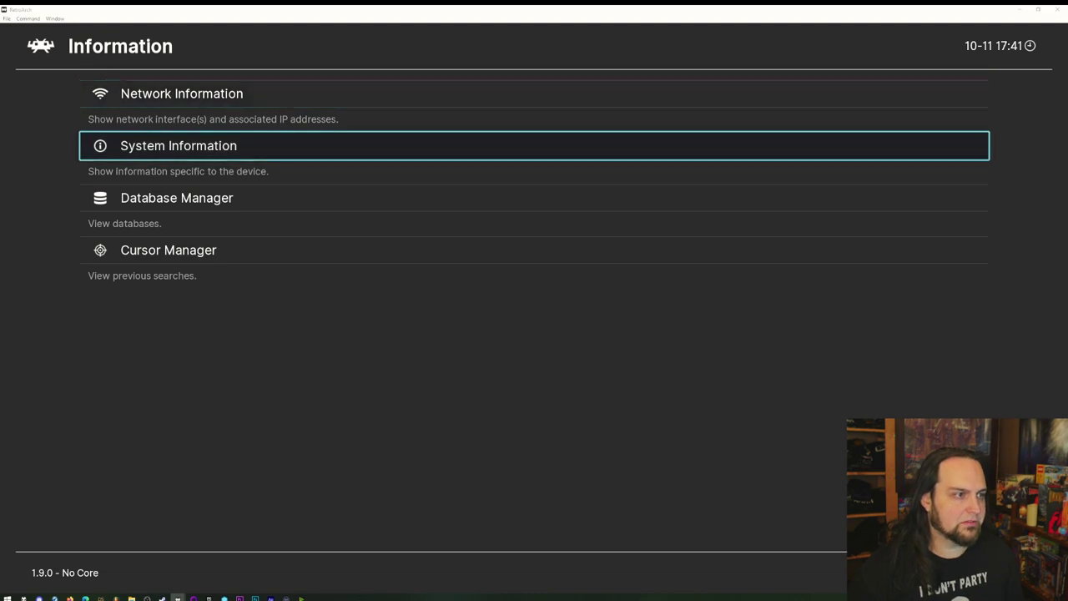
key(Down)
key(Up)
key(Return)
key(Down)
key(Down)
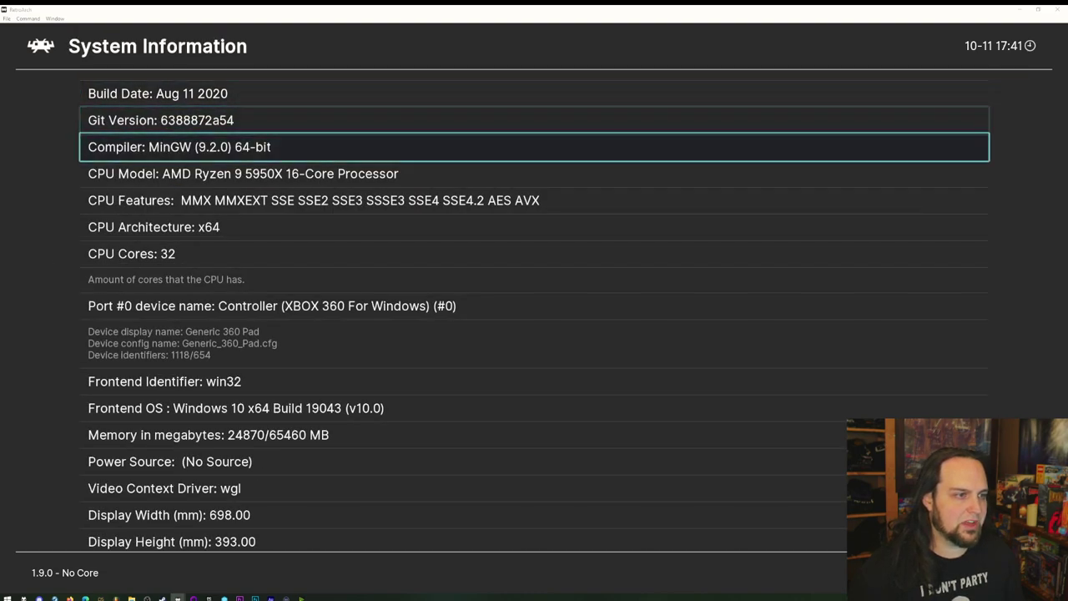
key(Down)
key(Up)
key(Down)
key(Down)
key(Down)
key(Up)
key(Up)
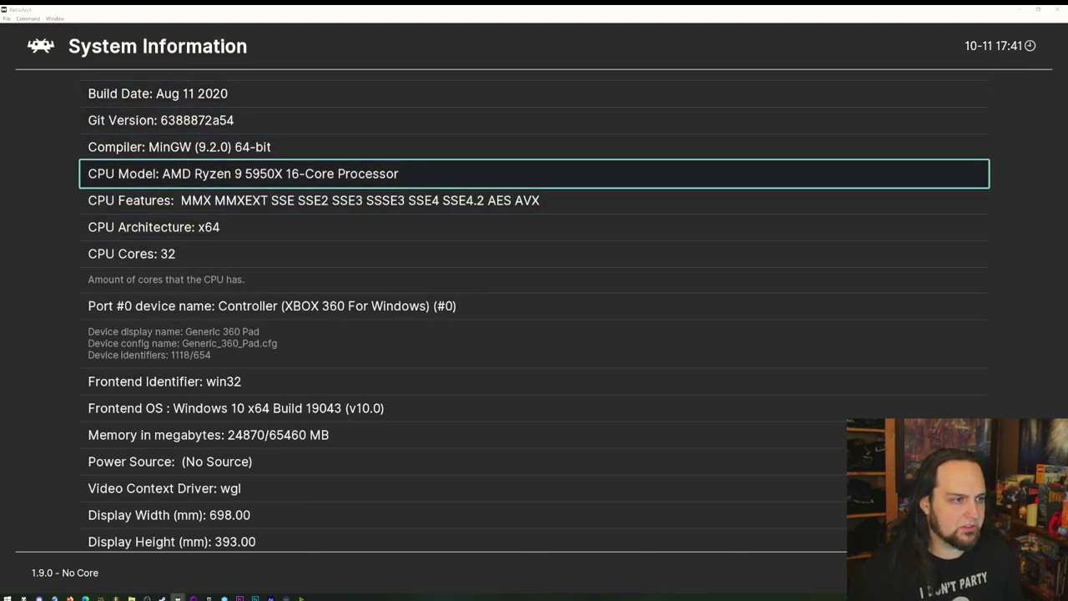
key(Up)
key(BackSpace)
key(BackSpace)
key(Down)
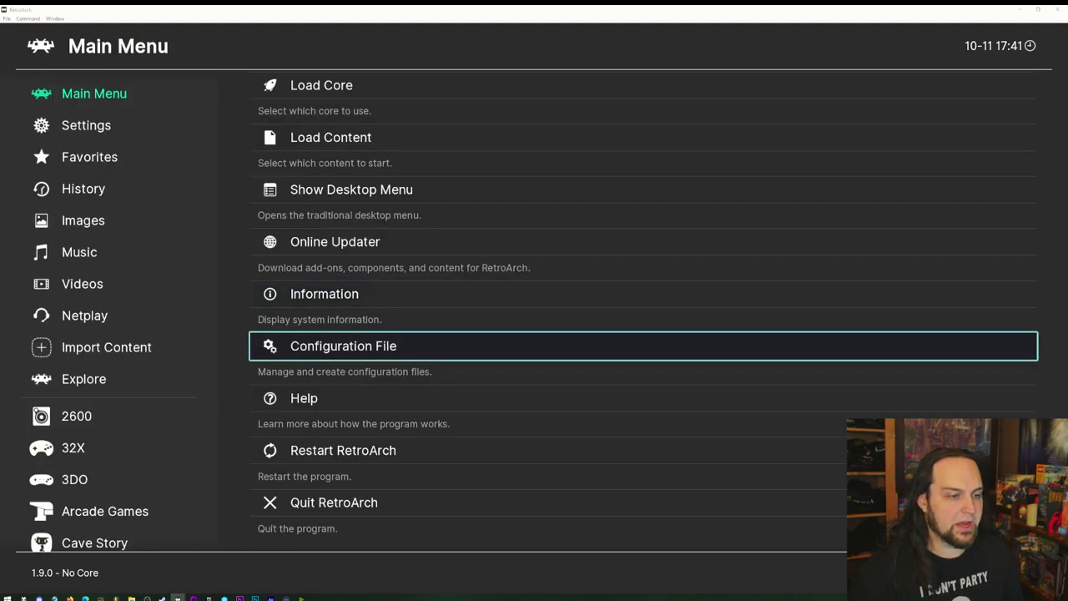
key(Return)
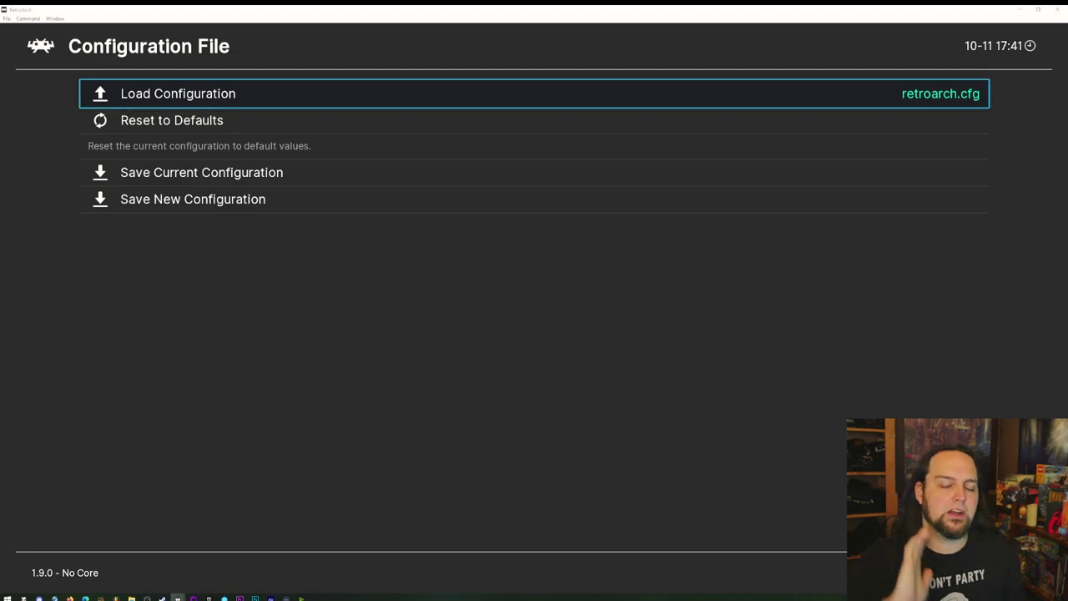
key(Down)
key(Down)
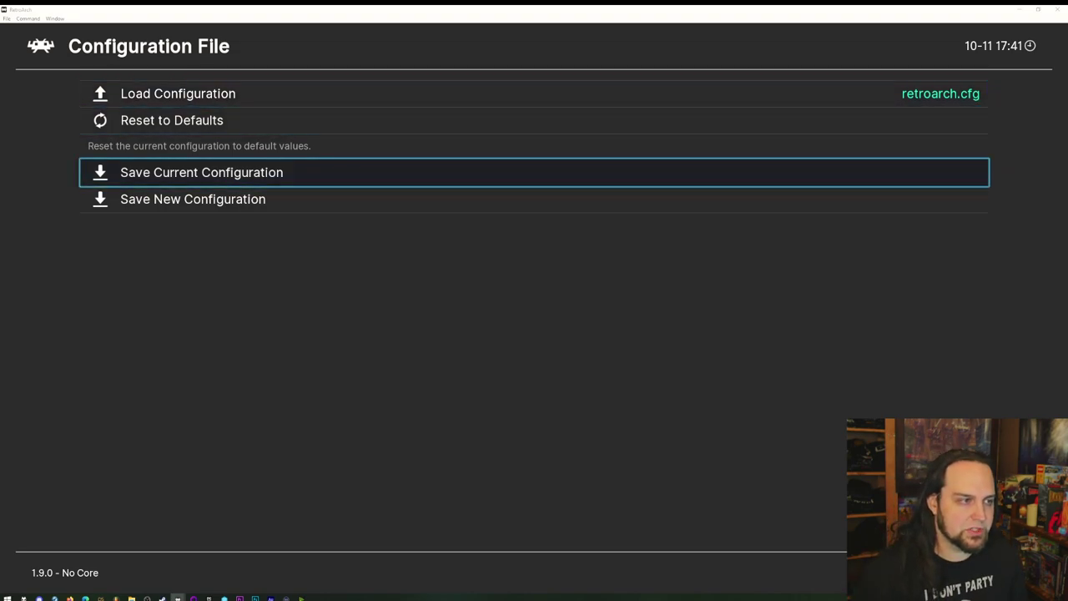
key(Up)
key(Up)
key(Down)
key(Down)
key(Up)
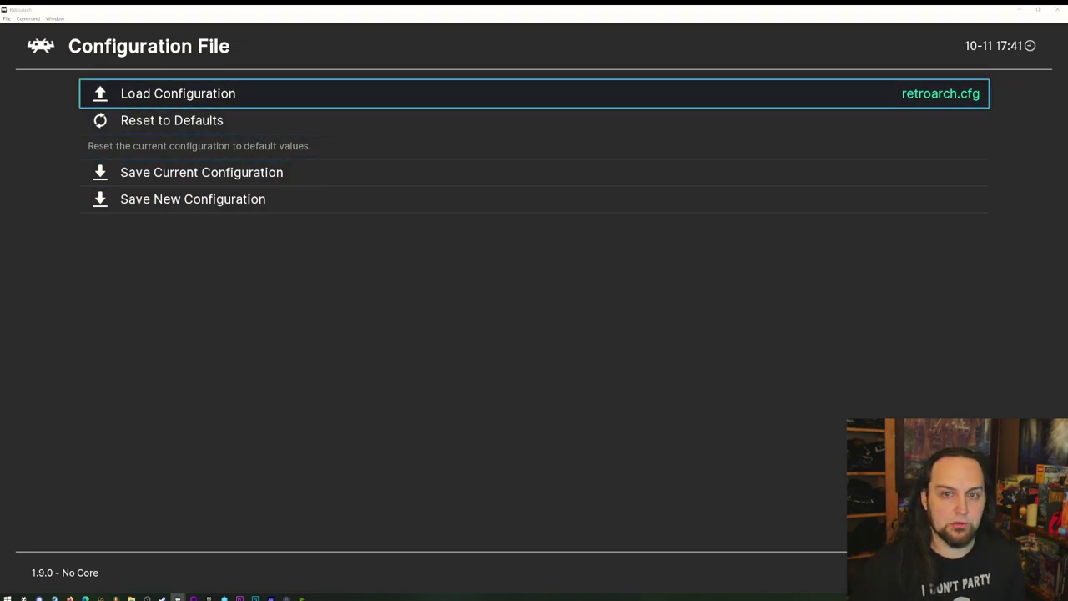
key(Up)
key(Down)
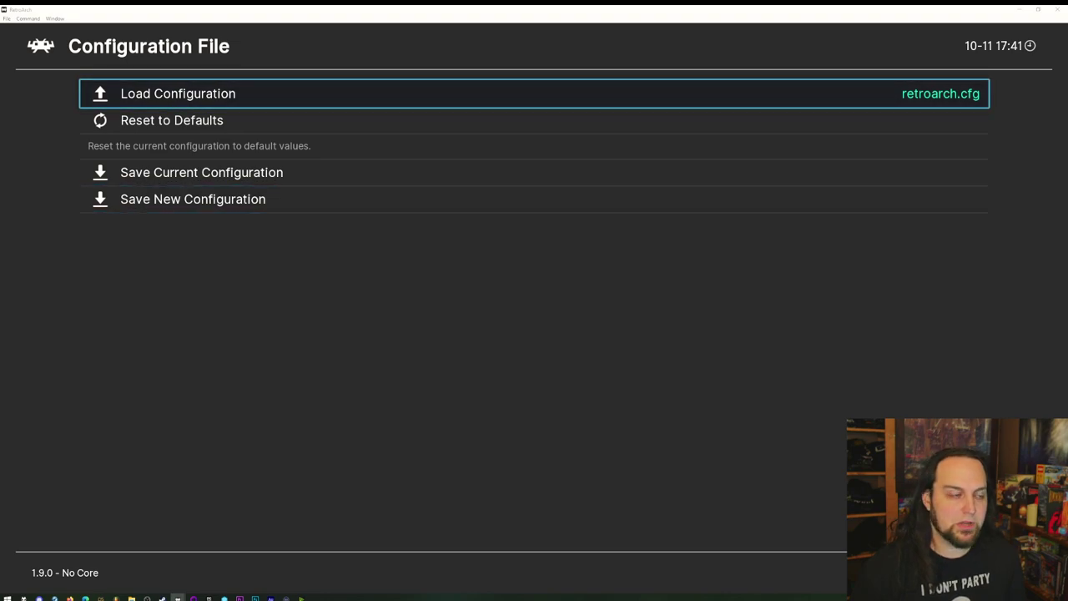
key(BackSpace)
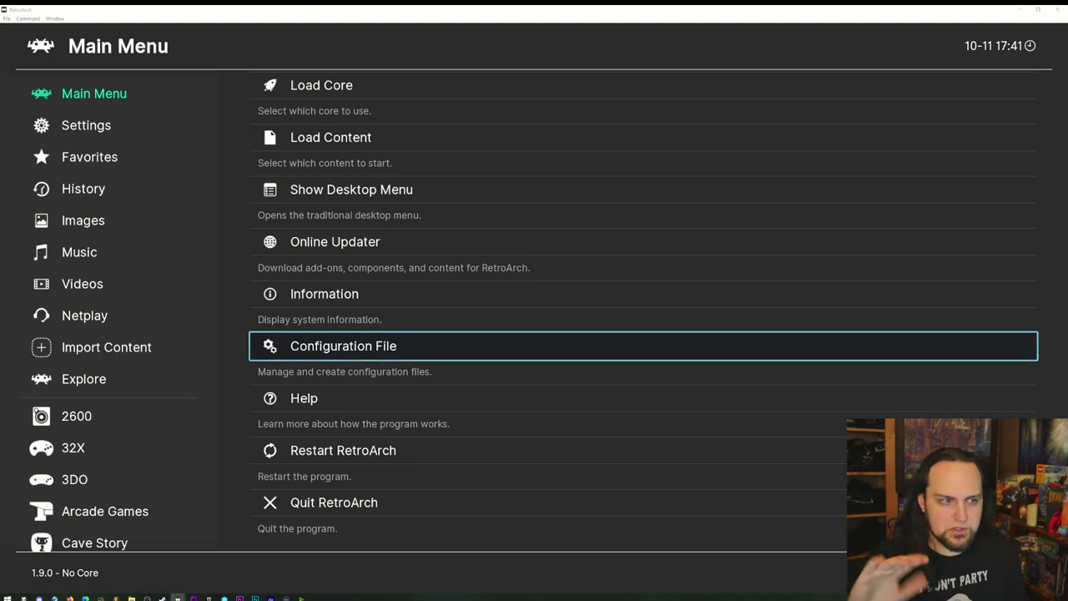
key(Down)
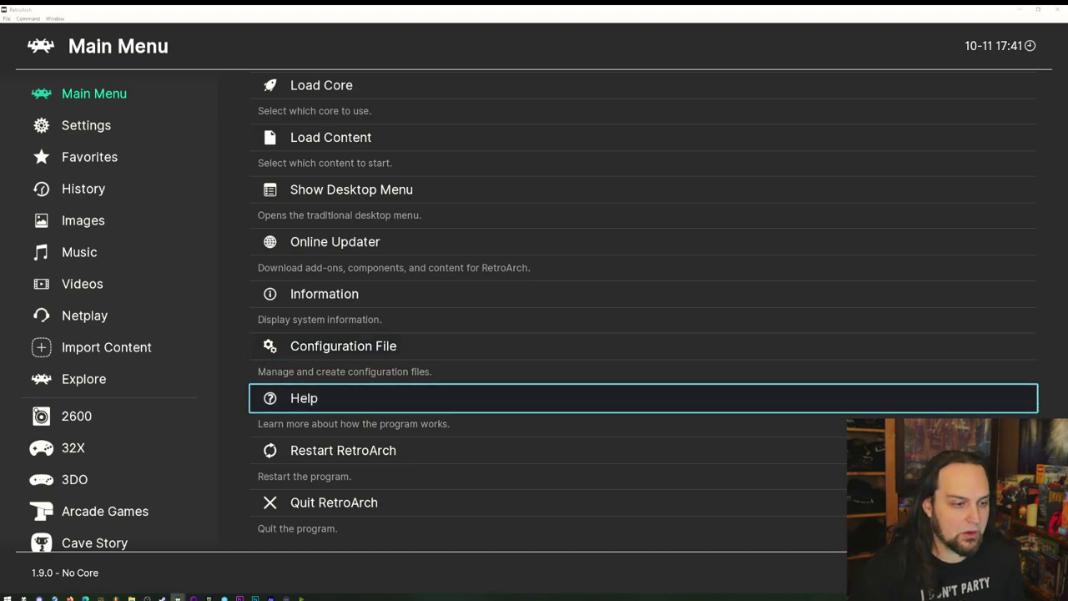
key(Down)
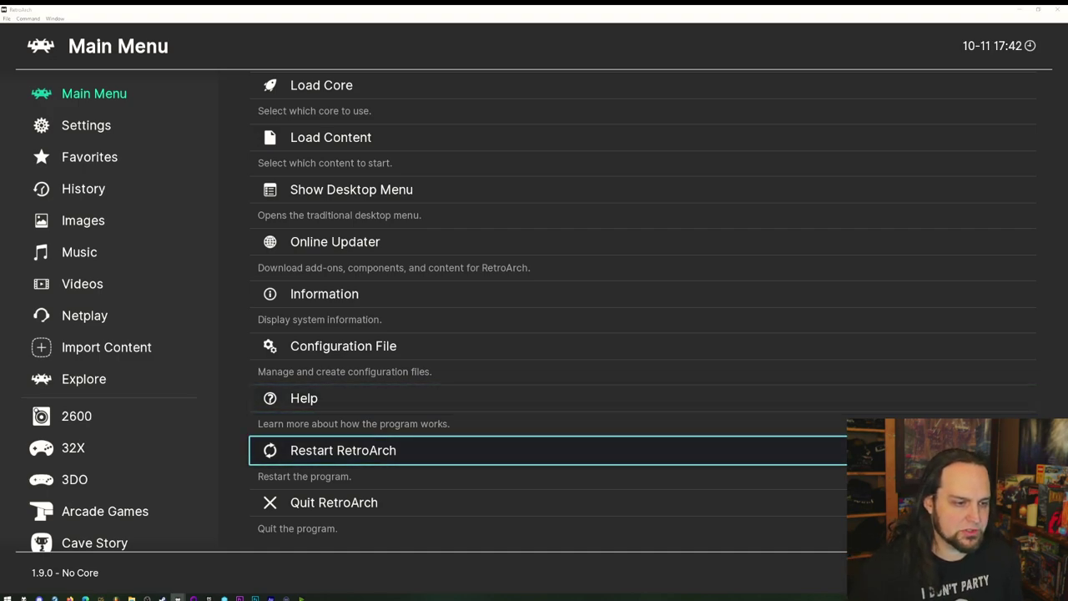
key(Down)
key(Down)
key(Up)
key(Up)
key(Up)
key(Up)
key(Up)
key(Up)
key(Up)
key(Up)
key(Up)
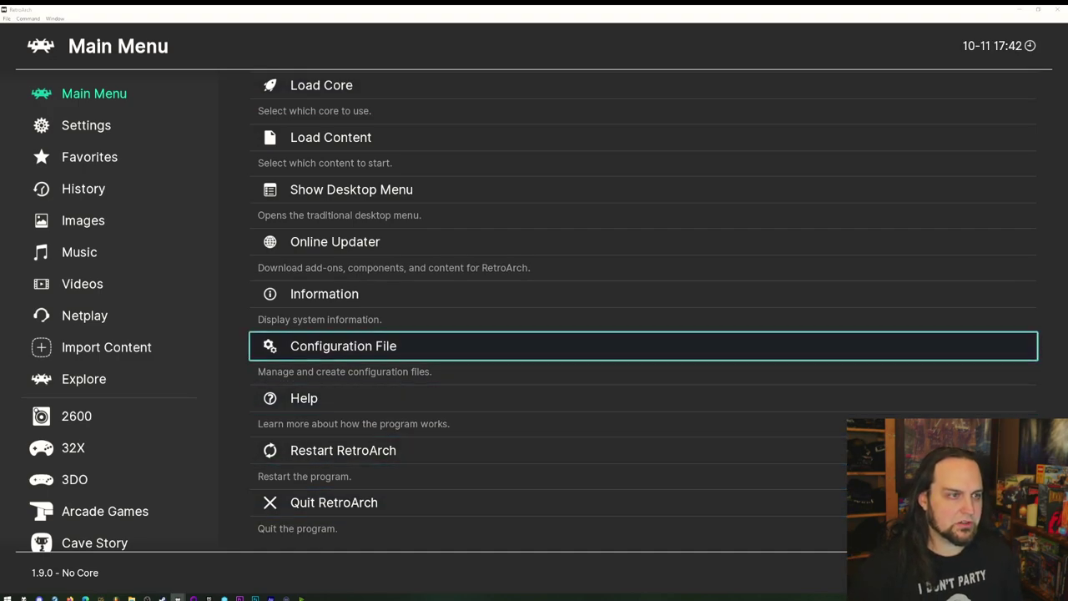
key(Down)
key(Down)
key(Down)
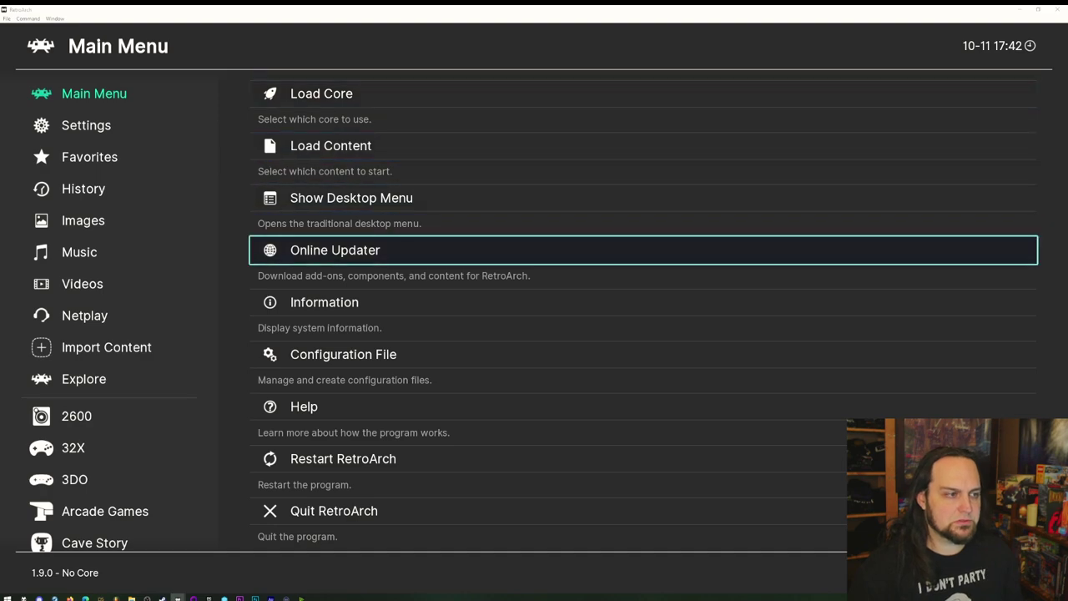
Step: Open the Online Updater and its Core Downloader list
key(Return)
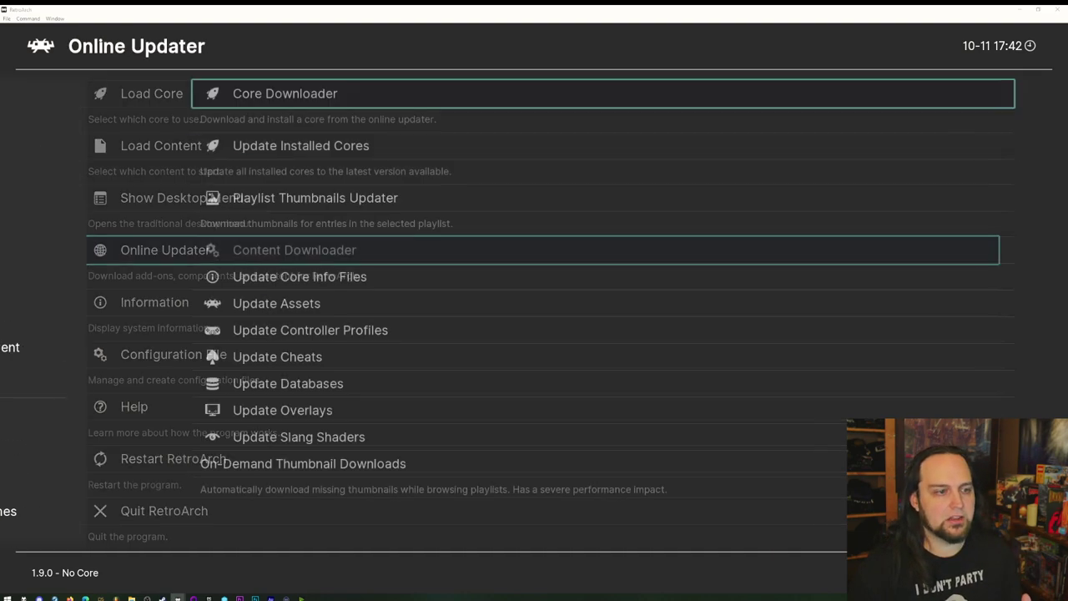
key(Down)
key(Down)
key(Up)
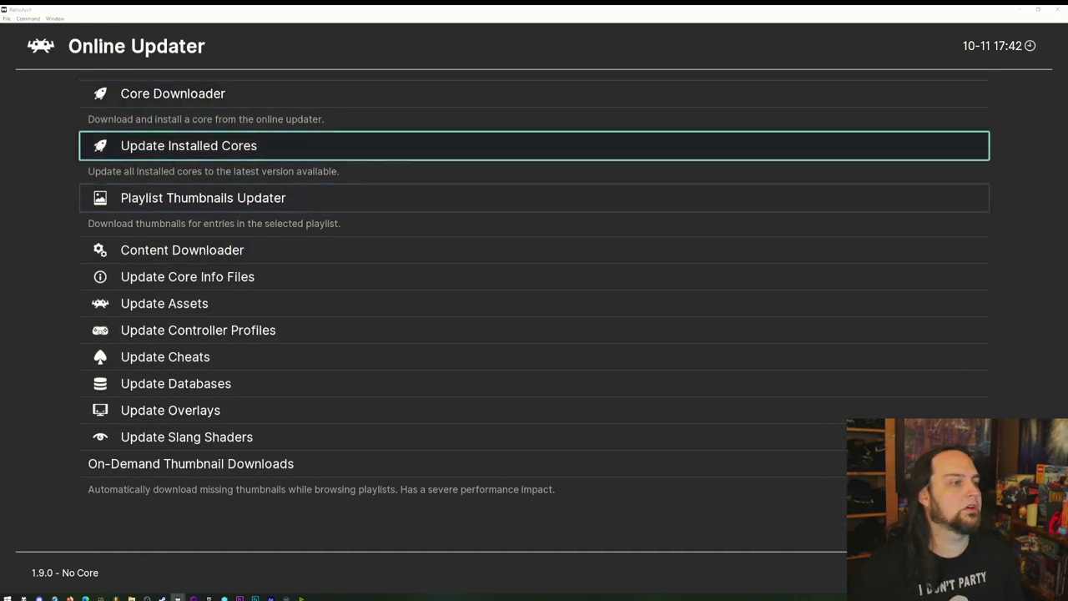
key(Up)
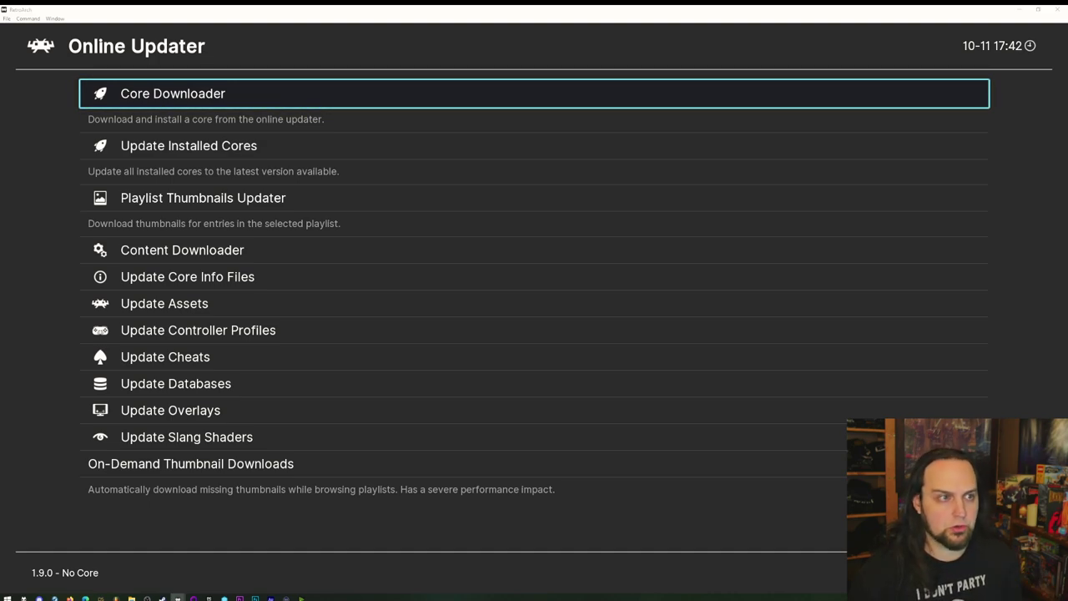
key(Return)
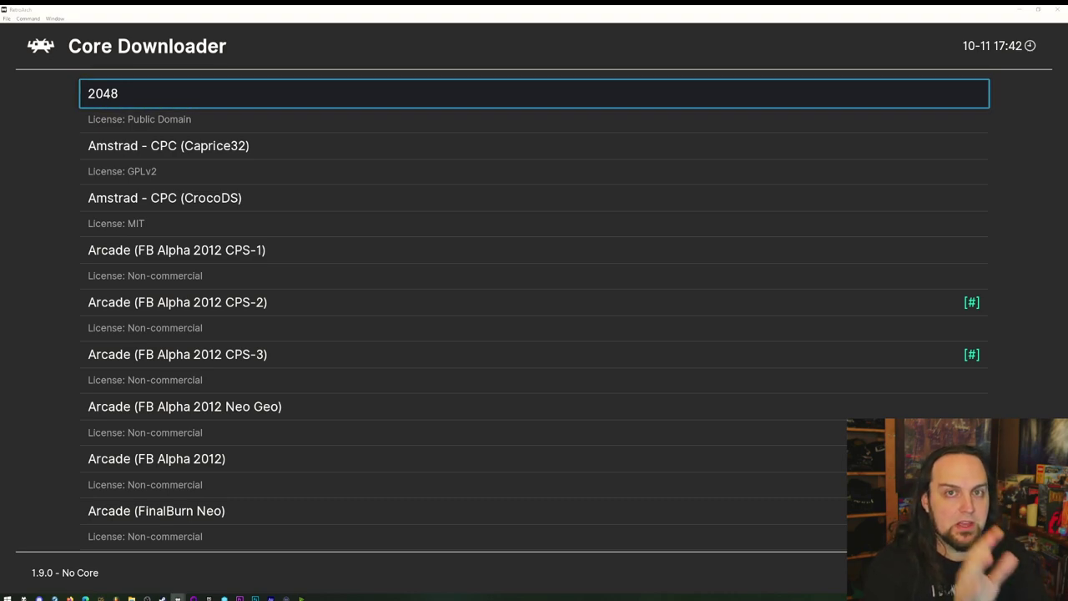
Step: Browse downloadable cores from FB Alpha 2012 and MAME 2003 to Commodore C64 and Elektronika
key(Down)
key(Down)
key(Down)
key(Down)
key(Down)
key(Down)
key(Down)
key(Down)
key(Down)
key(Down)
key(Down)
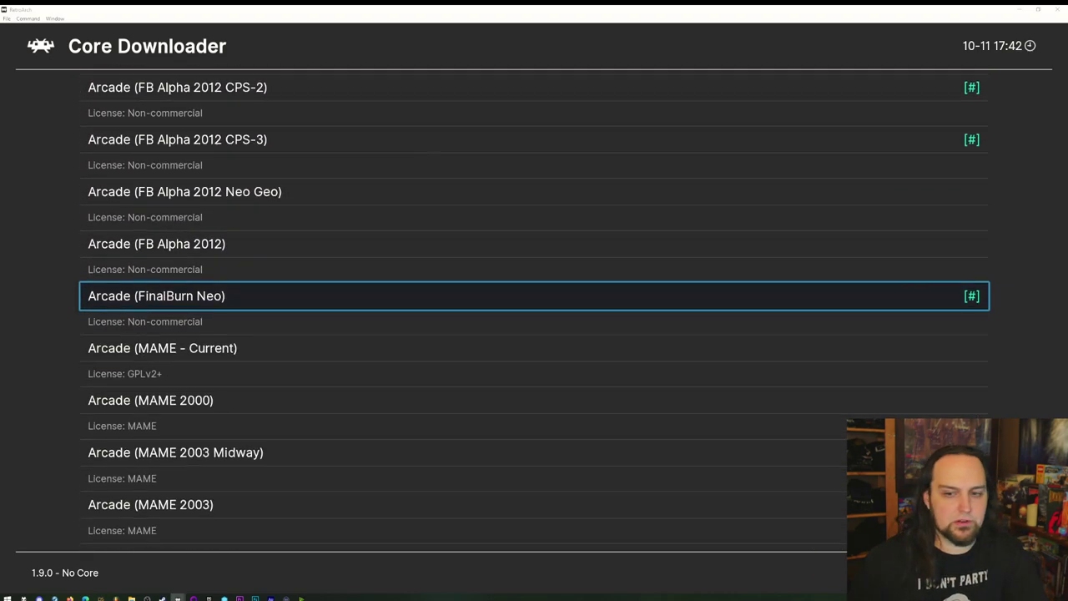
key(Down)
key(Down)
key(Down)
key(Down)
key(Down)
key(Down)
key(Down)
key(Down)
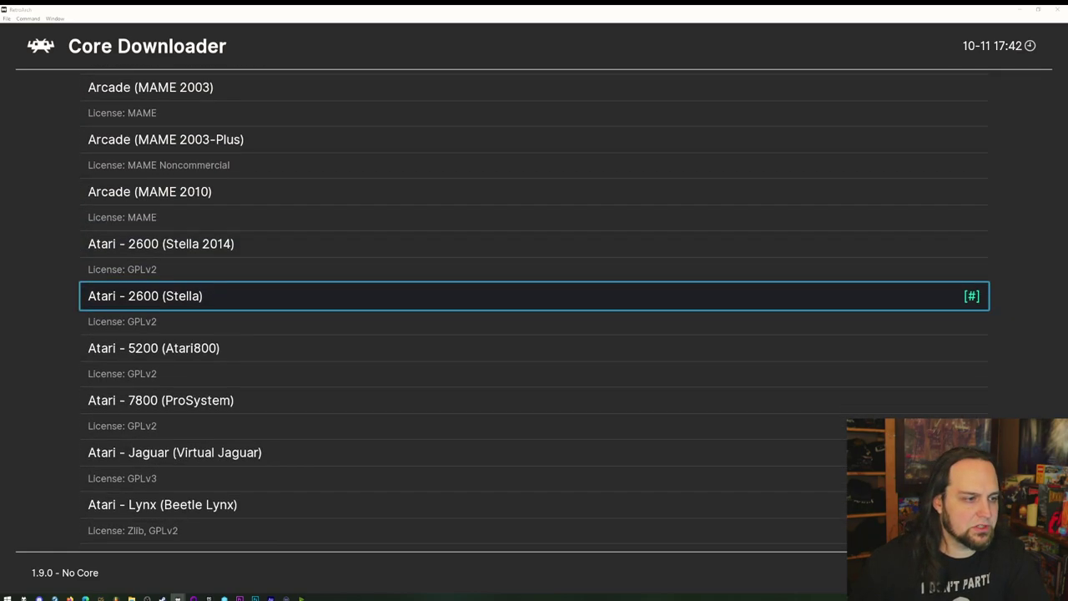
key(Down)
key(Down)
key(Up)
key(Up)
key(Up)
key(Up)
key(Up)
key(Up)
key(Up)
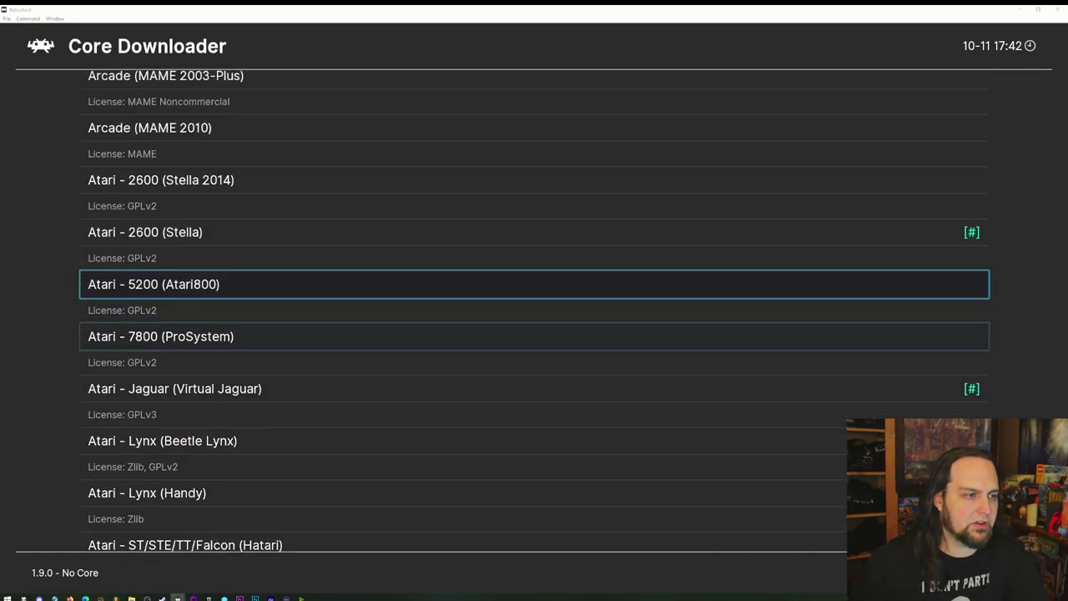
key(Up)
key(Up)
key(Up)
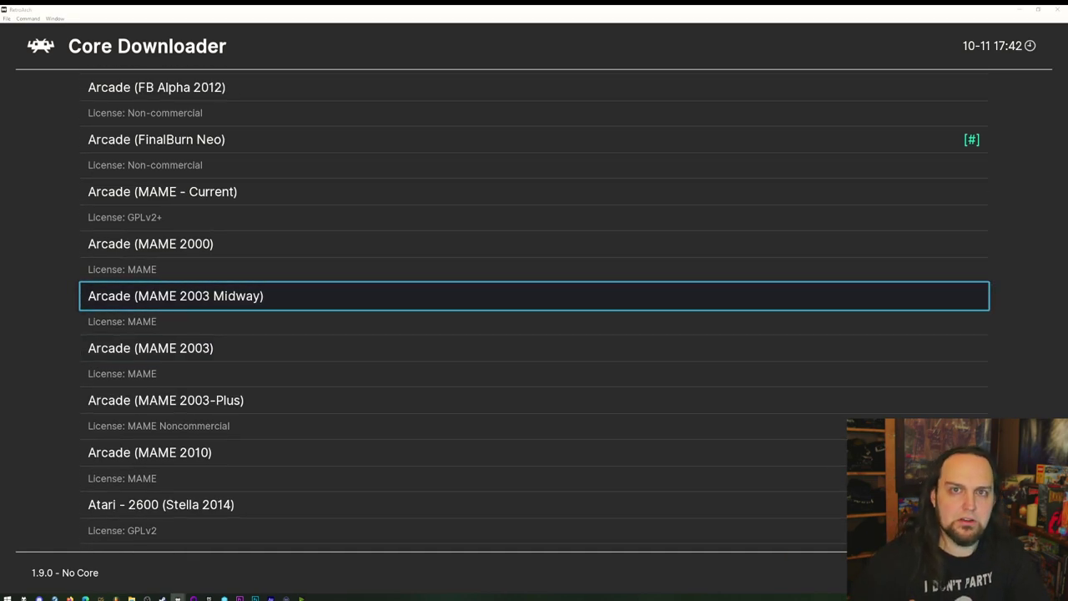
key(Up)
key(Up)
key(Up)
key(Up)
key(Up)
key(Up)
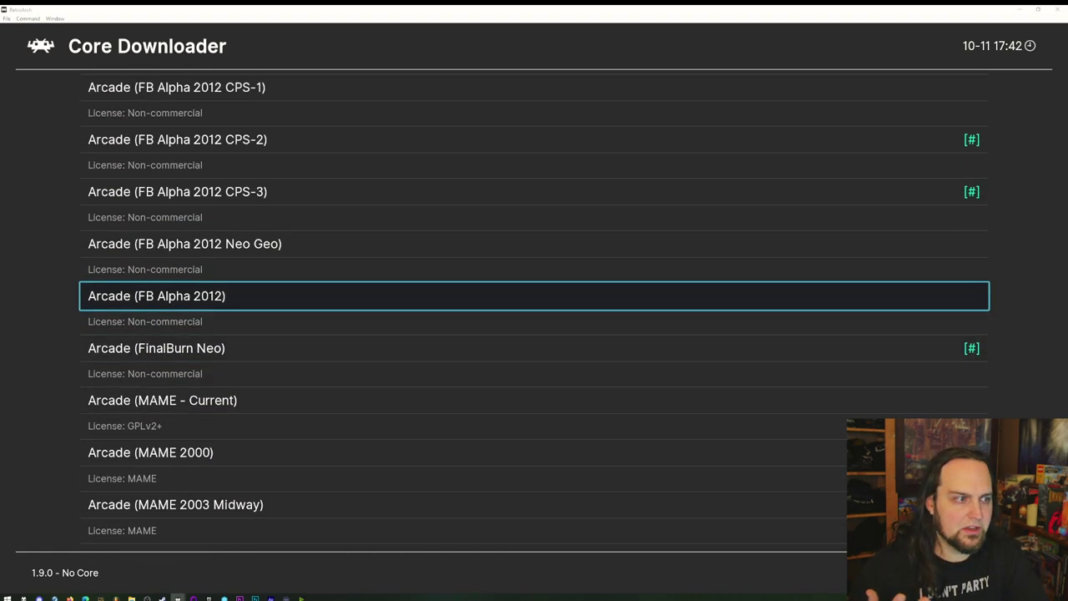
key(Down)
key(Down)
key(Down)
key(Down)
key(Down)
key(Down)
key(Down)
key(Down)
key(Down)
key(Down)
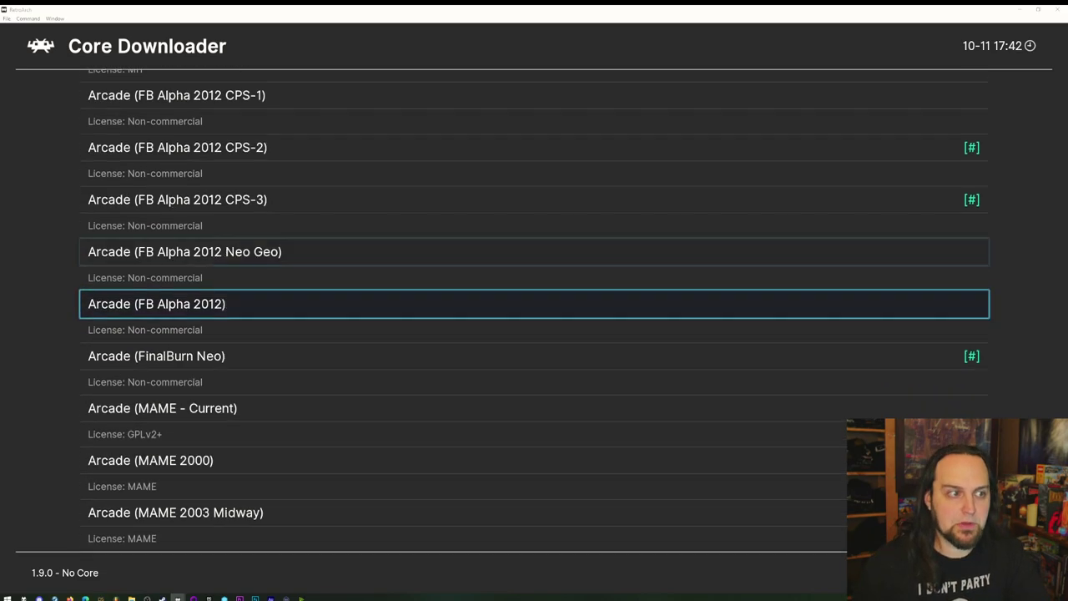
key(Down)
key(Down)
key(Down)
key(Down)
key(Down)
key(Down)
key(Down)
key(Down)
key(Down)
key(Down)
key(Down)
key(Down)
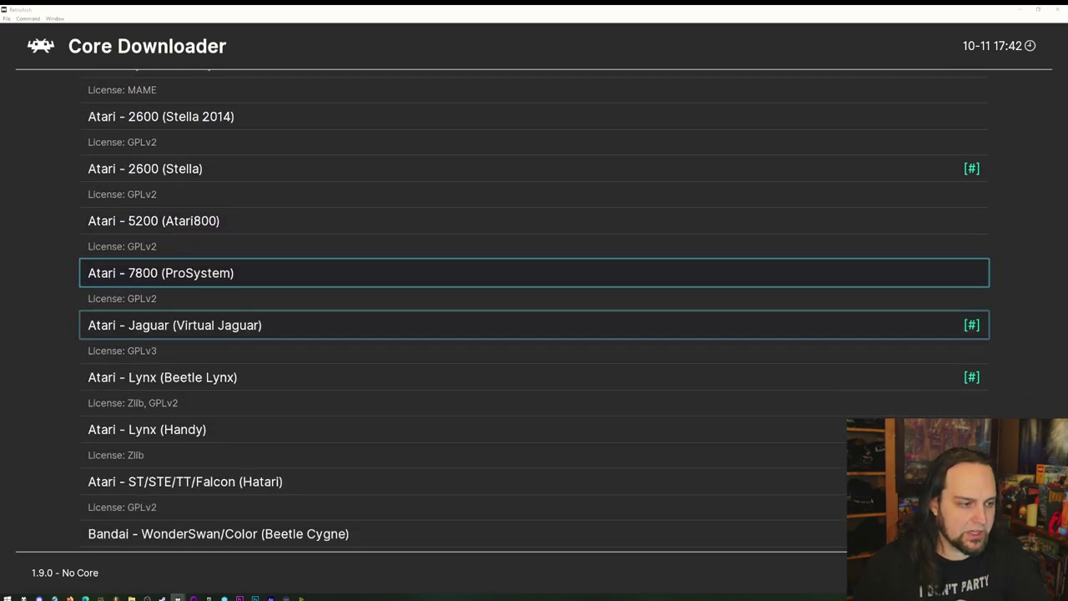
key(Down)
key(Down)
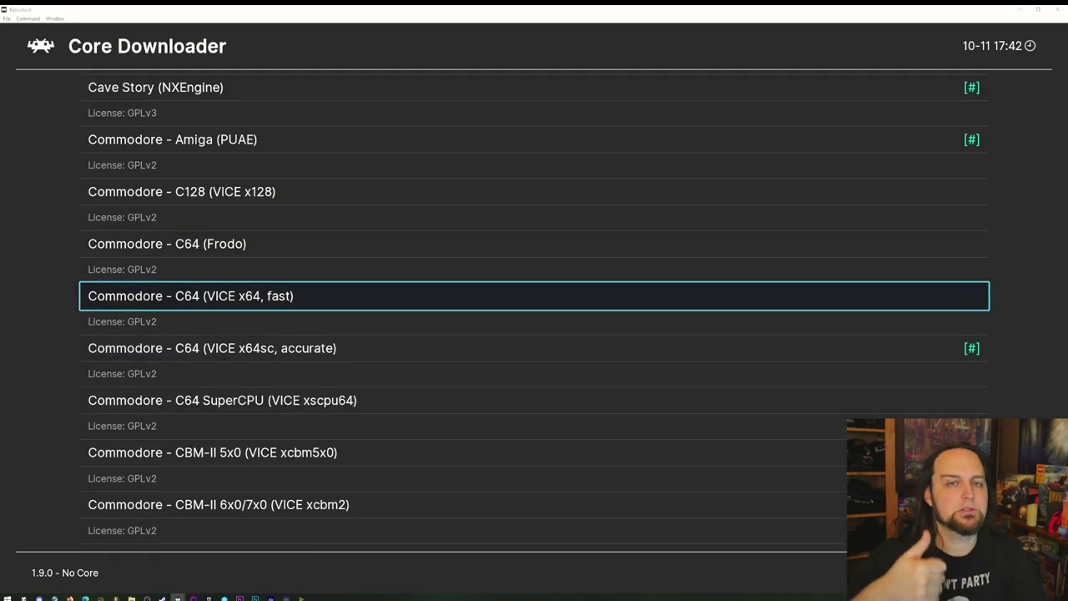
key(Down)
key(Down)
key(Down)
key(Down)
key(Down)
key(Down)
key(Down)
key(Down)
key(Down)
key(Down)
key(Down)
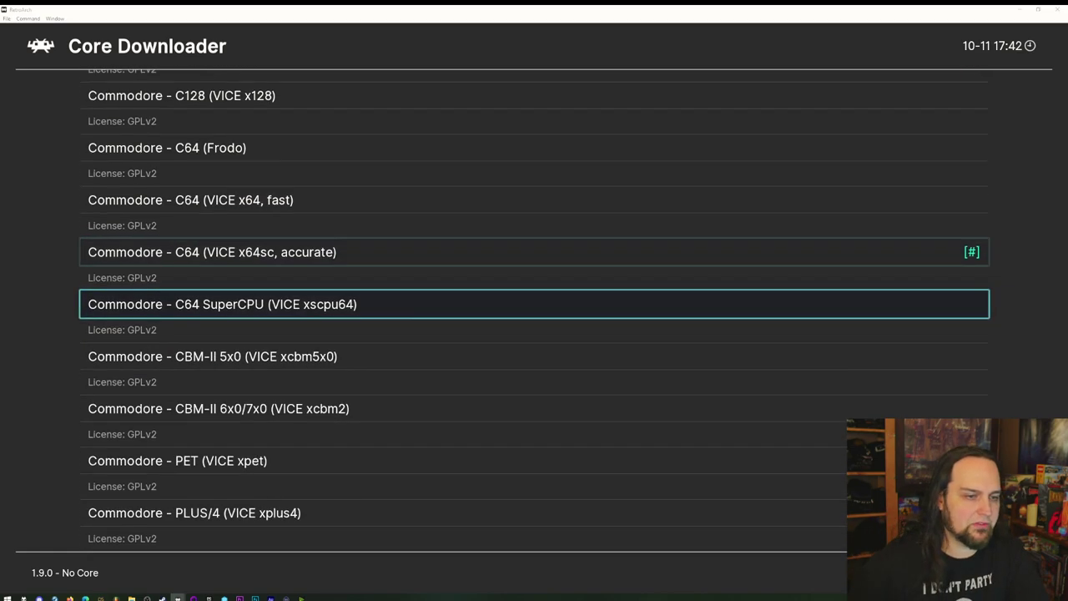
key(Down)
key(Down)
key(Down)
key(Down)
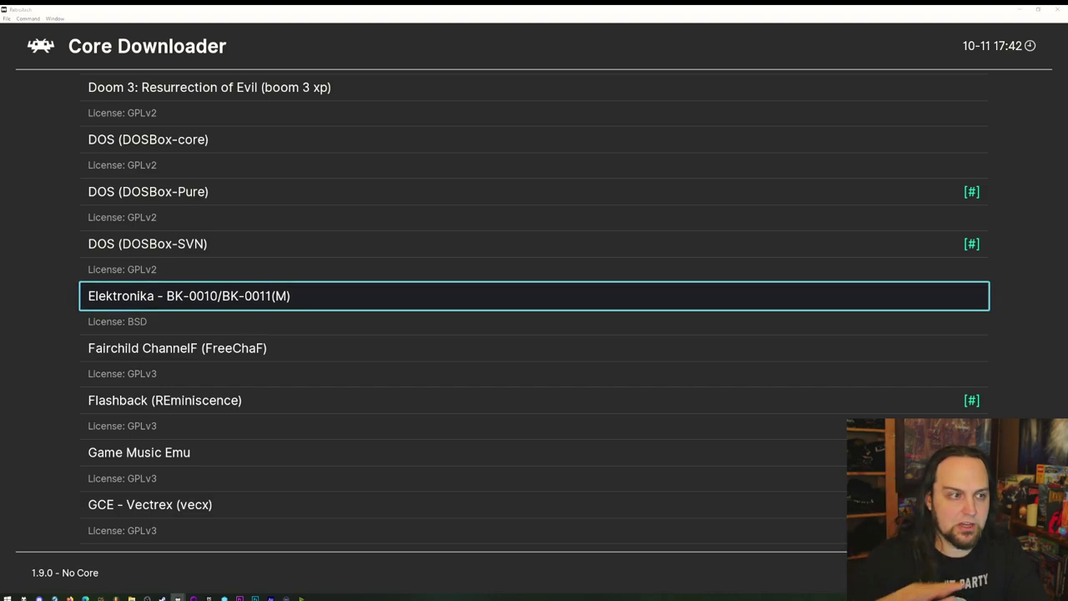
Step: Update all installed cores, then download thumbnails for the Nintendo - Nintendo 64 playlist
key(BackSpace)
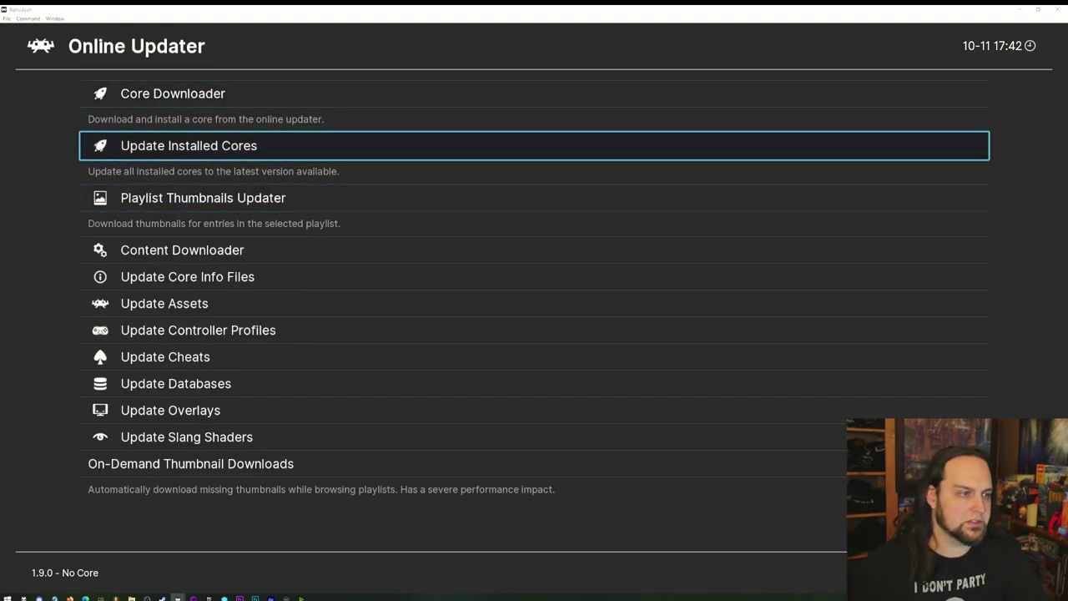
key(Return)
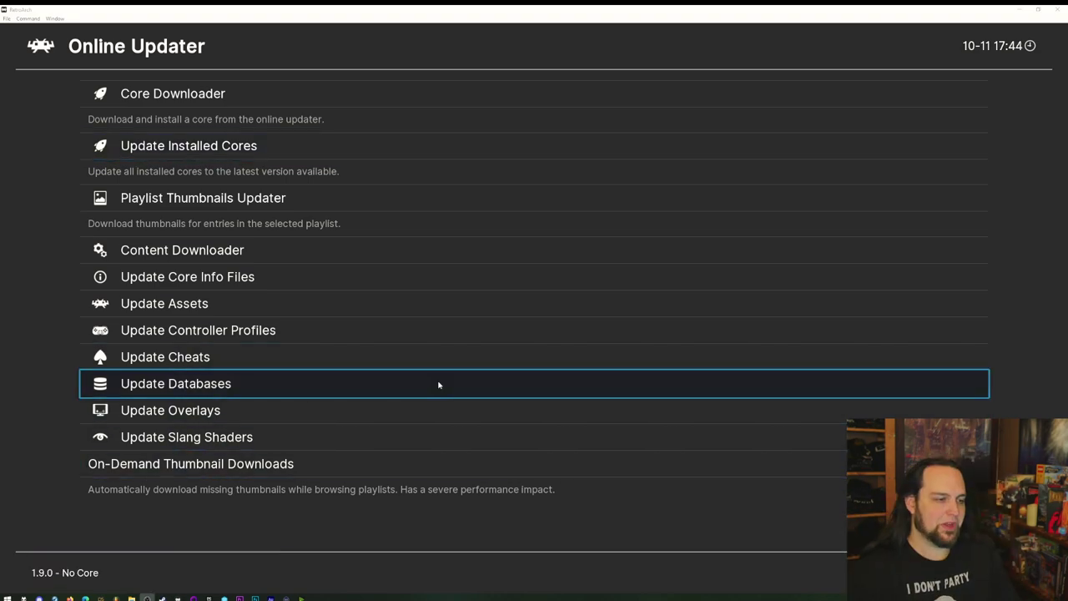
key(Up)
key(Up)
key(Up)
key(Up)
key(Up)
key(Up)
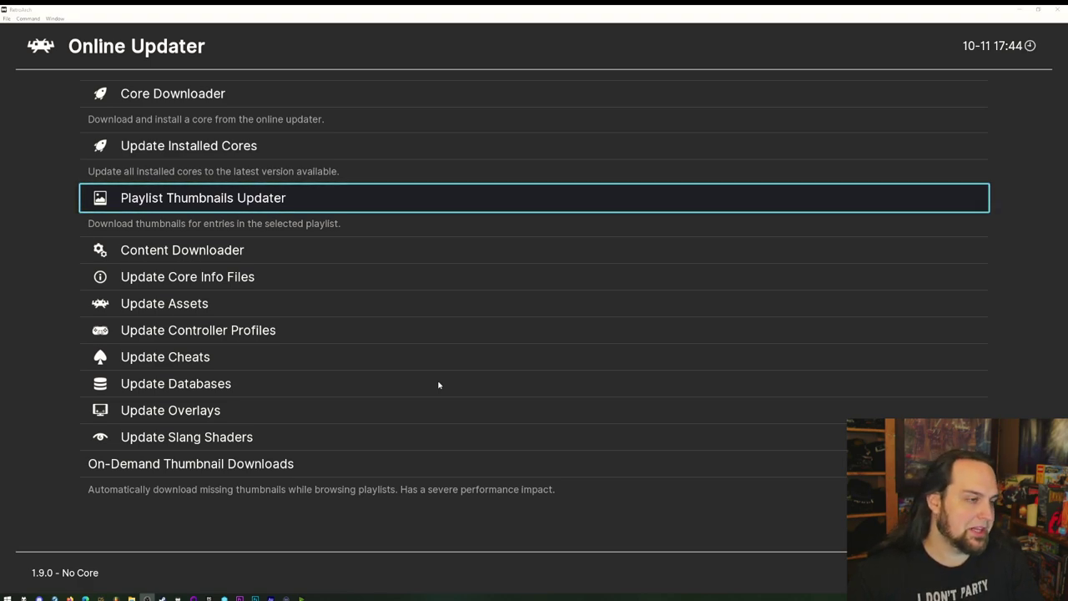
key(Return)
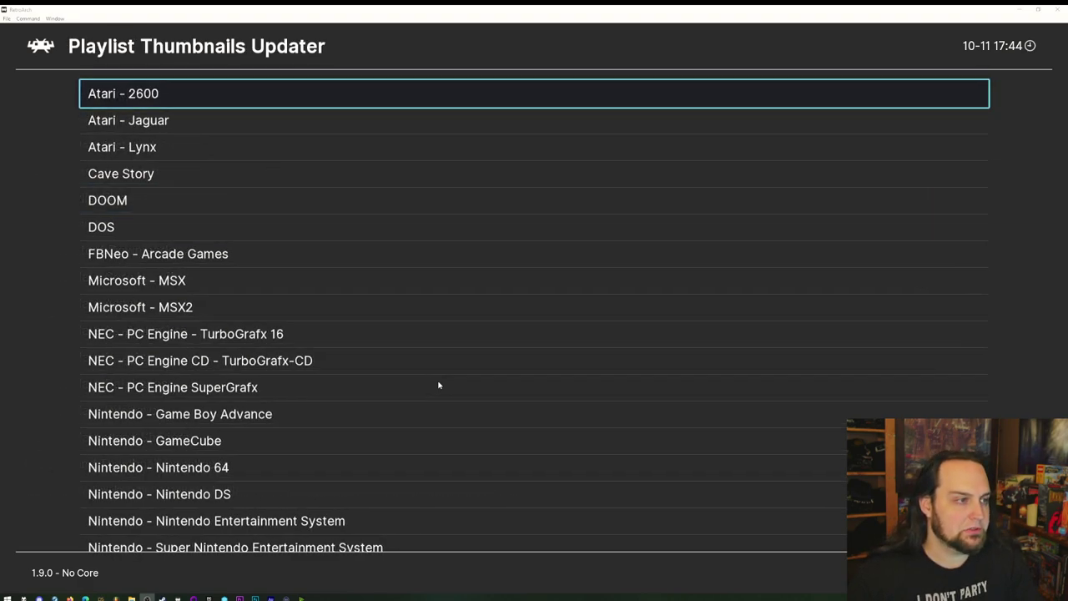
key(Down)
key(Down)
key(Down)
key(Down)
key(Down)
key(Down)
key(Down)
key(Down)
key(Down)
key(Down)
key(Down)
key(Down)
key(Down)
key(Down)
key(Down)
key(Down)
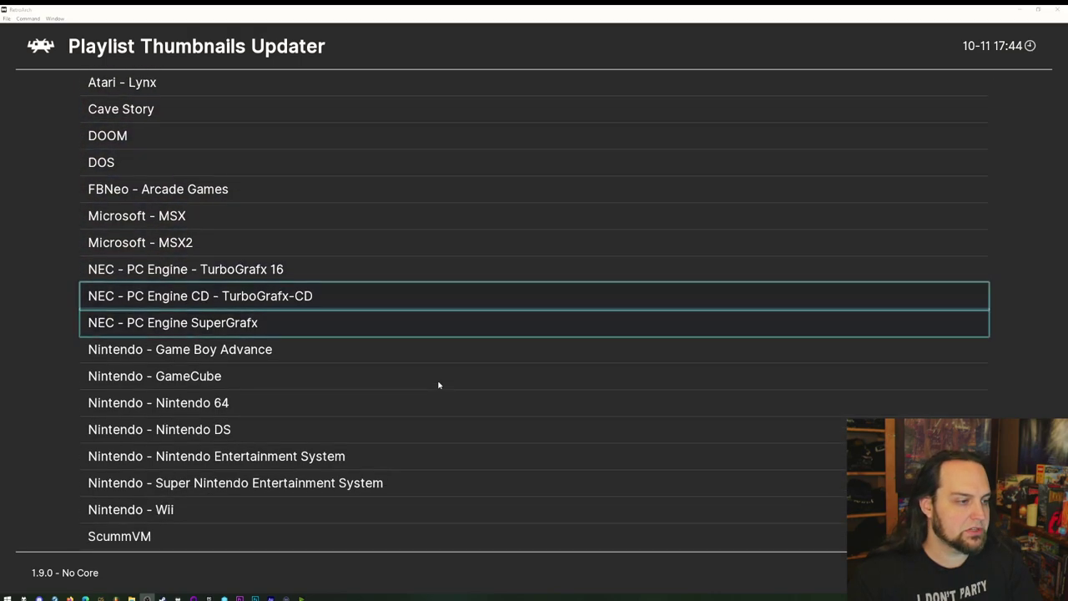
key(Up)
key(Up)
key(Return)
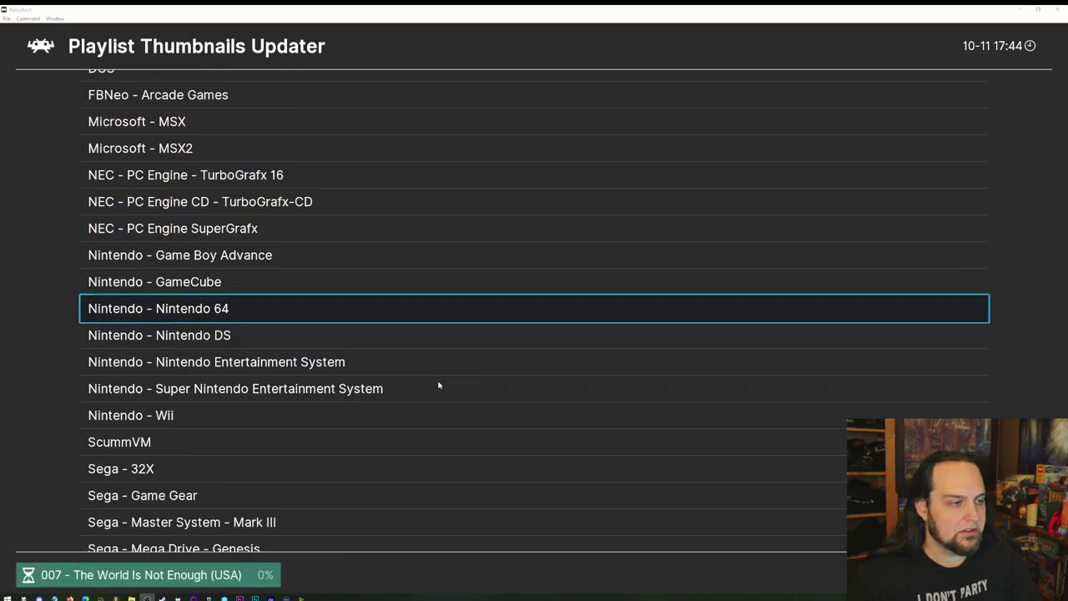
Step: Pass the Game Boy Advance and PC Engine CD playlists, then open the Content Downloader
key(Up)
key(Up)
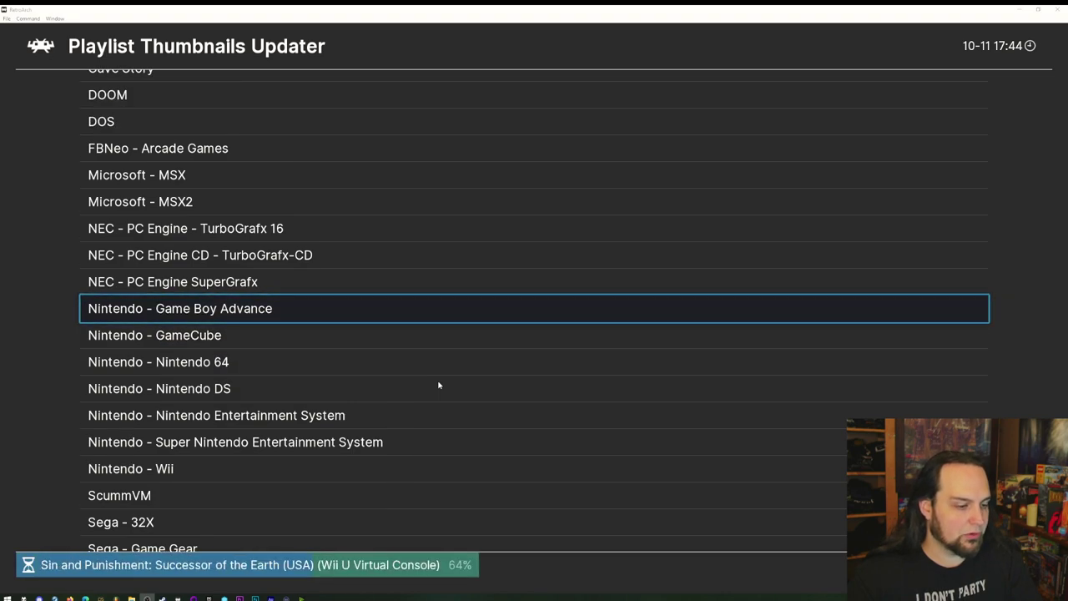
key(Up)
key(Up)
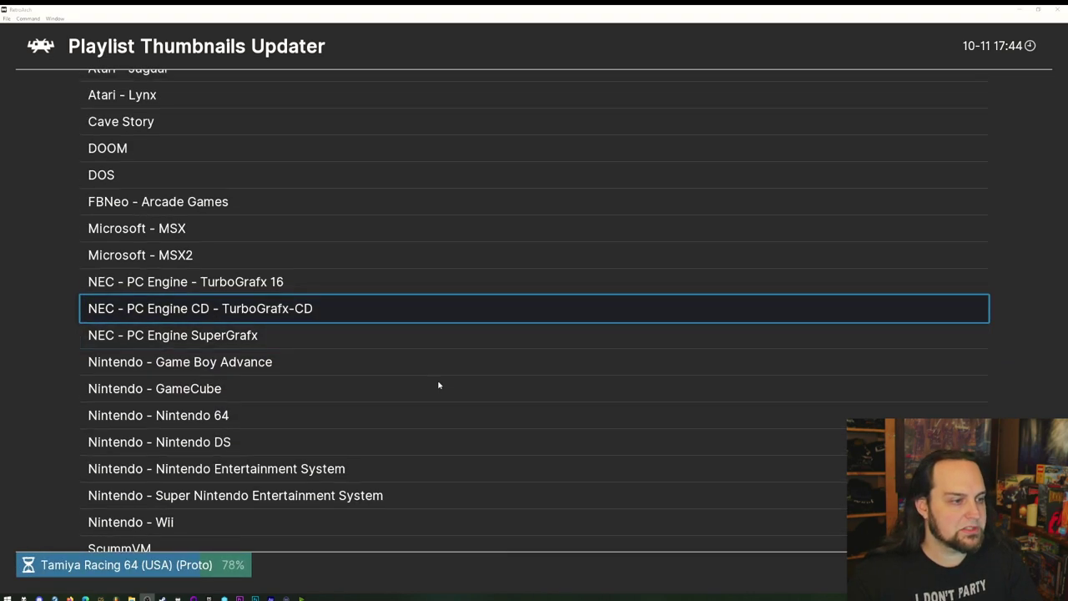
key(BackSpace)
key(Down)
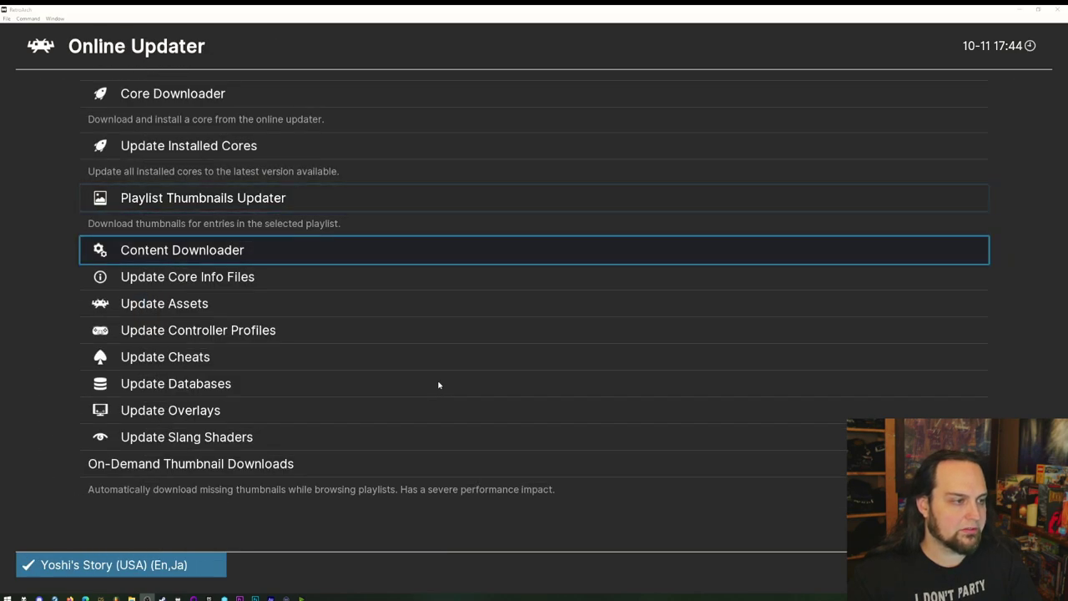
key(Return)
key(Down)
key(Down)
key(Down)
key(Down)
key(Down)
key(Down)
key(Down)
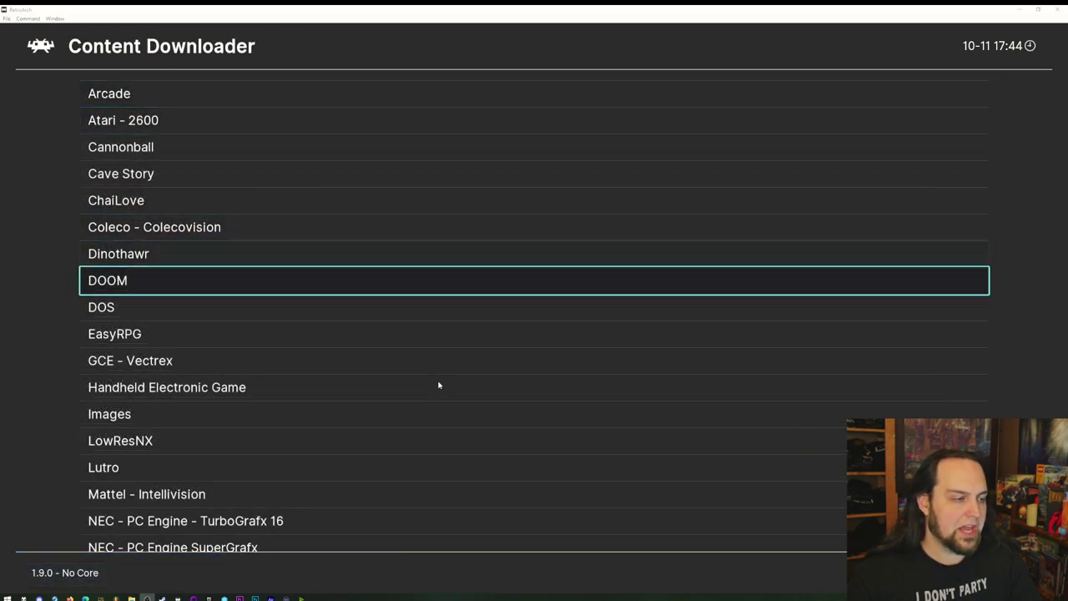
key(Down)
key(Down)
key(Down)
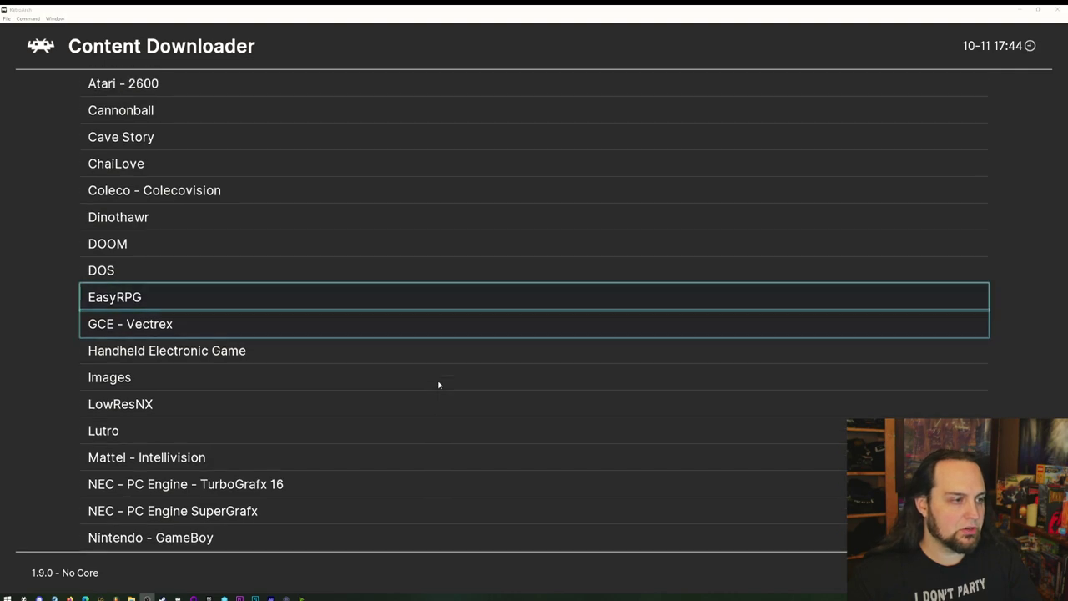
key(Up)
key(Up)
key(Return)
key(Down)
key(Down)
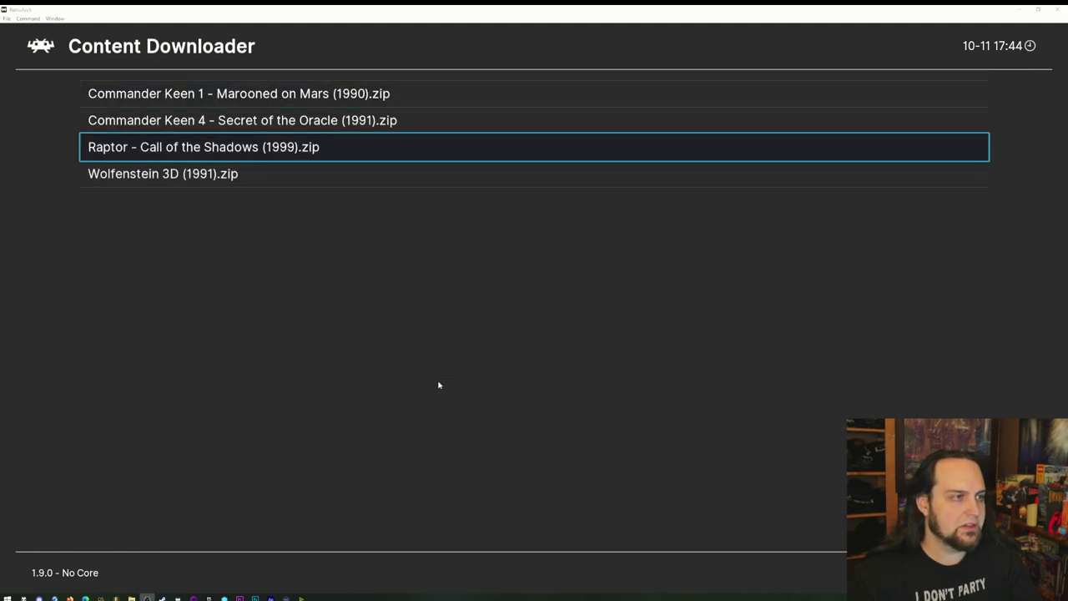
key(Up)
key(Down)
key(Down)
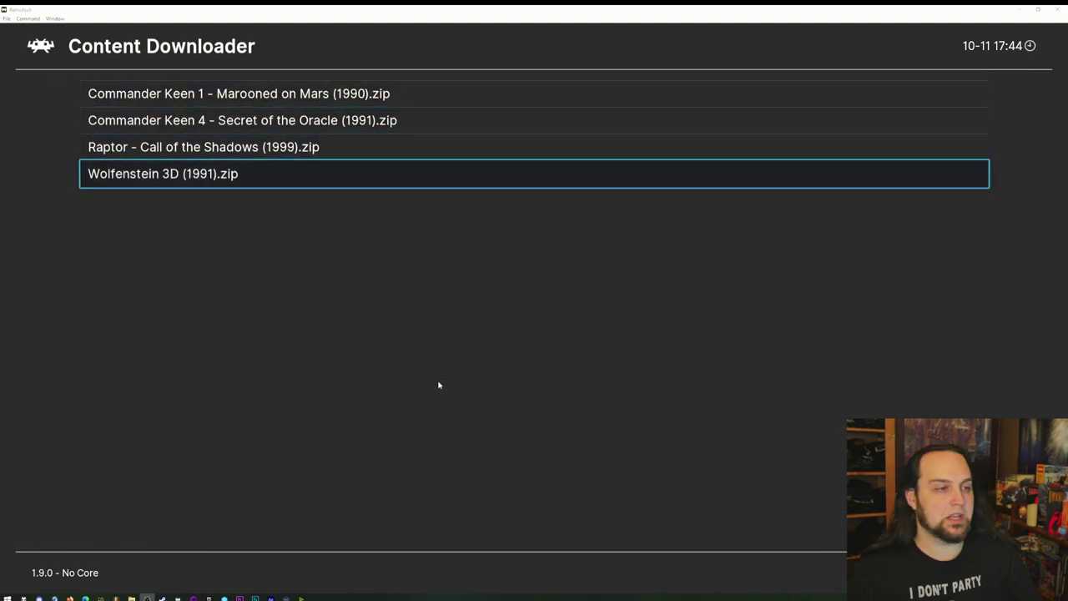
key(Up)
key(Up)
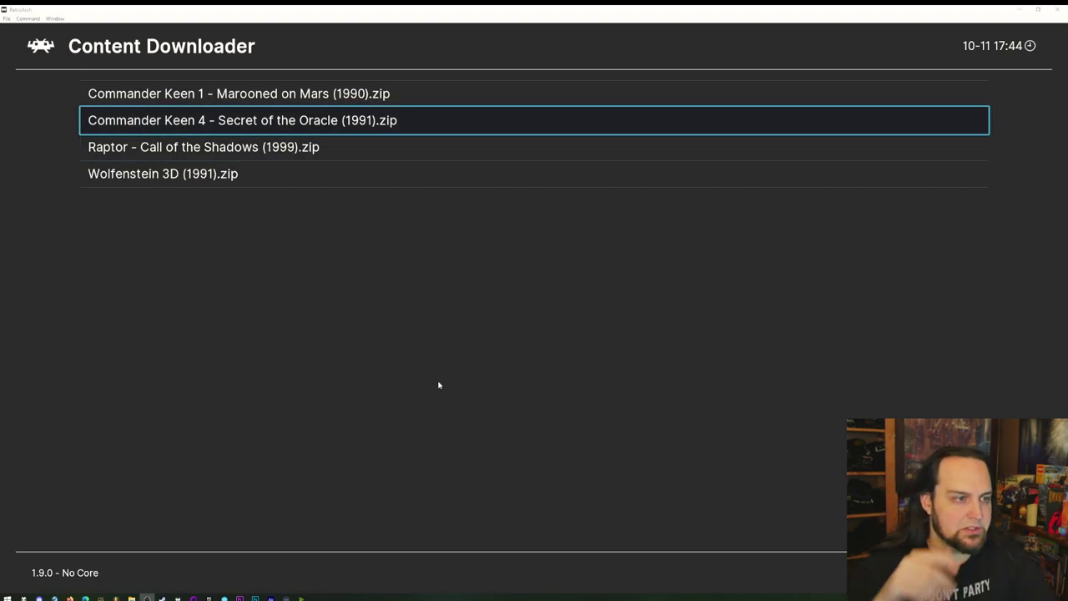
key(BackSpace)
key(Down)
key(Up)
key(Return)
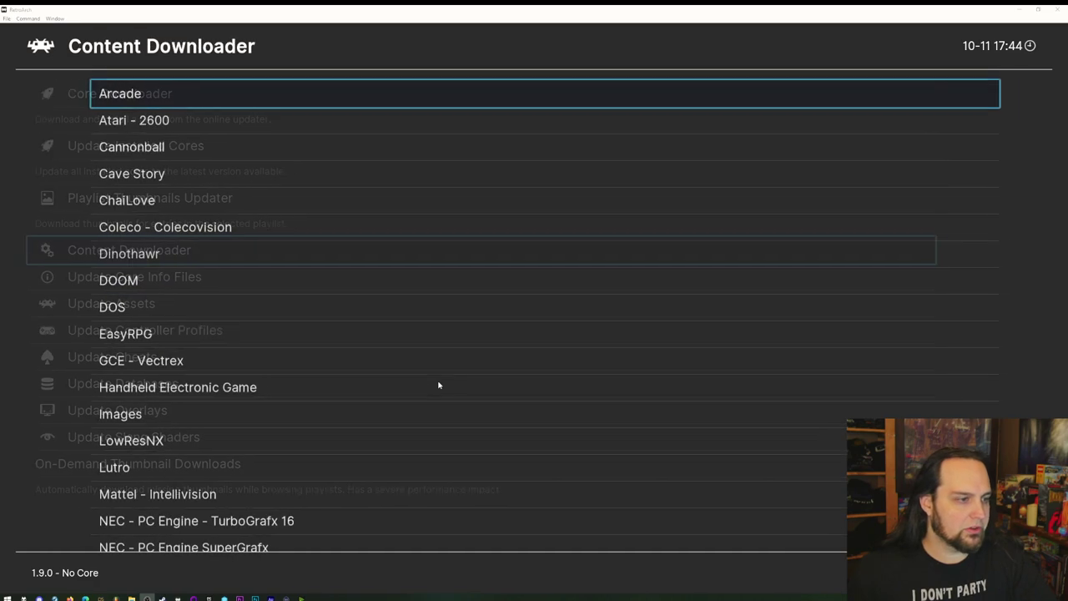
key(Down)
key(Down)
key(Down)
key(Down)
key(Down)
key(Down)
key(Down)
key(Down)
key(Down)
key(Down)
key(Down)
key(Down)
key(Down)
key(Down)
key(Down)
key(Down)
key(Down)
key(Down)
key(Down)
key(Down)
key(Down)
key(Down)
key(Down)
key(Down)
key(Down)
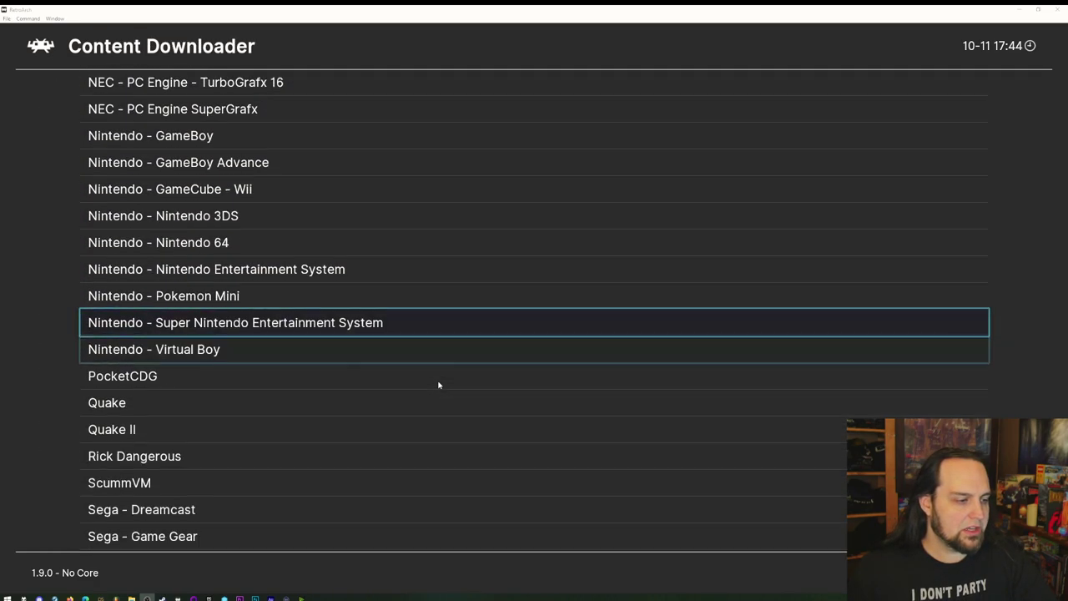
key(Up)
key(Up)
key(Up)
key(Up)
key(Up)
key(Up)
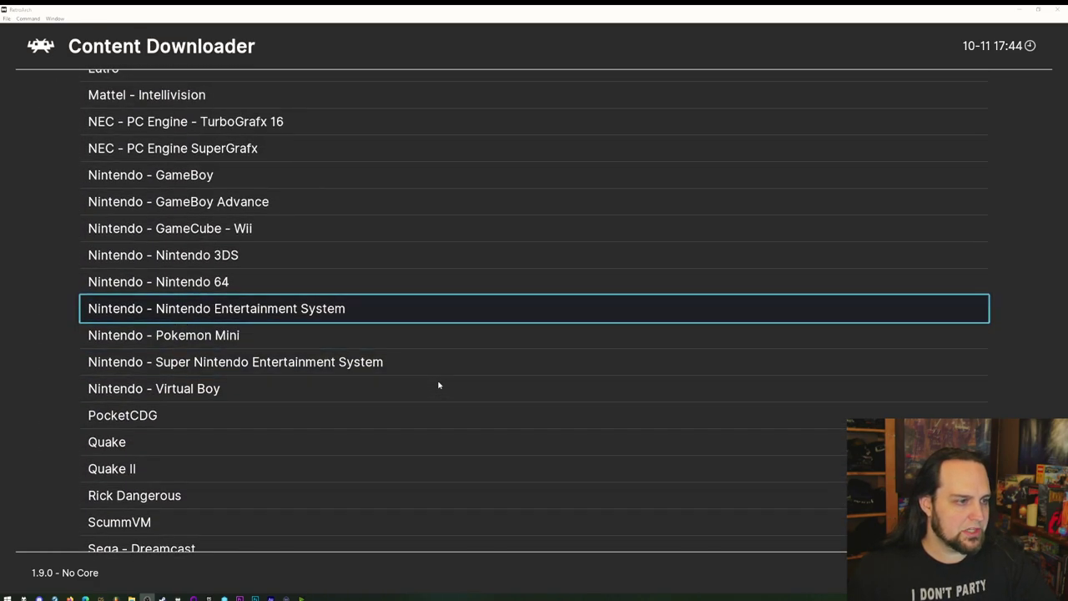
key(Up)
key(Return)
key(Down)
key(Down)
key(Down)
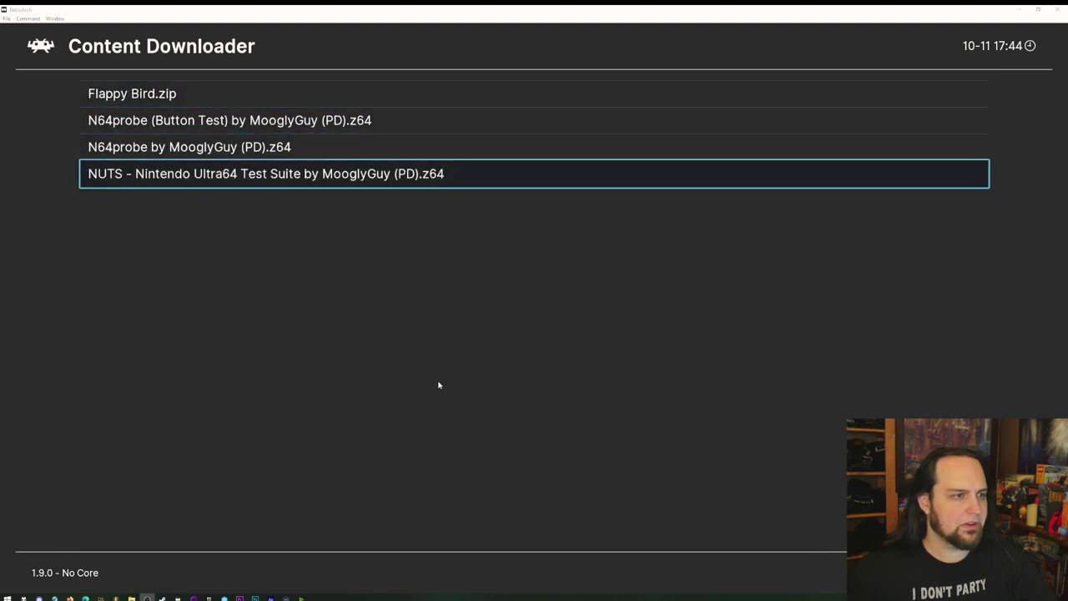
key(Up)
key(Up)
key(BackSpace)
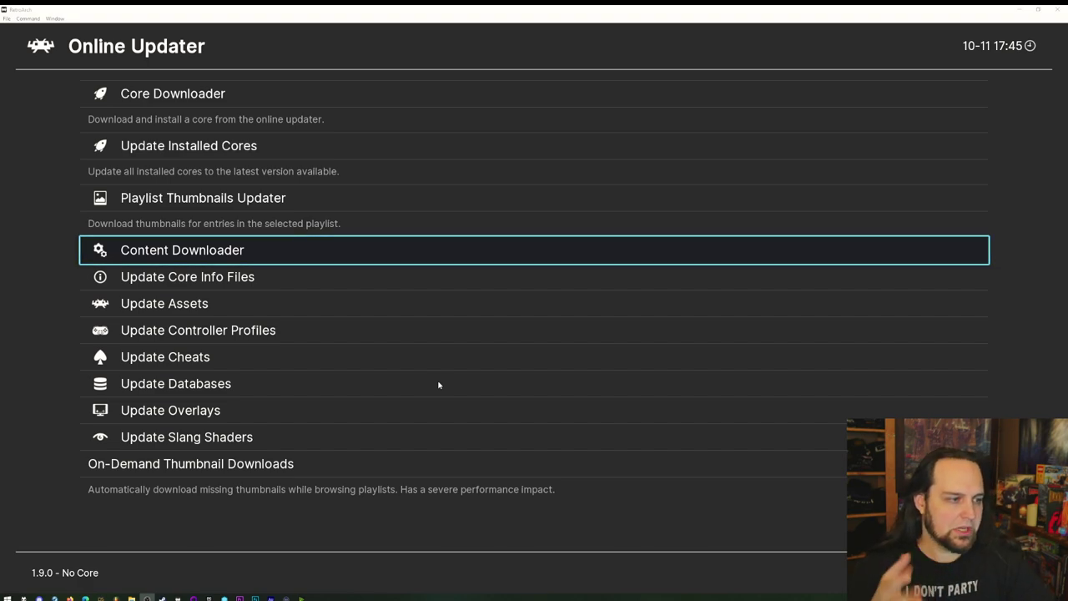
Step: Run Update Assets until assets.zip is extracted, then switch RetroArch out of fullscreen with f
key(Down)
key(Down)
key(Return)
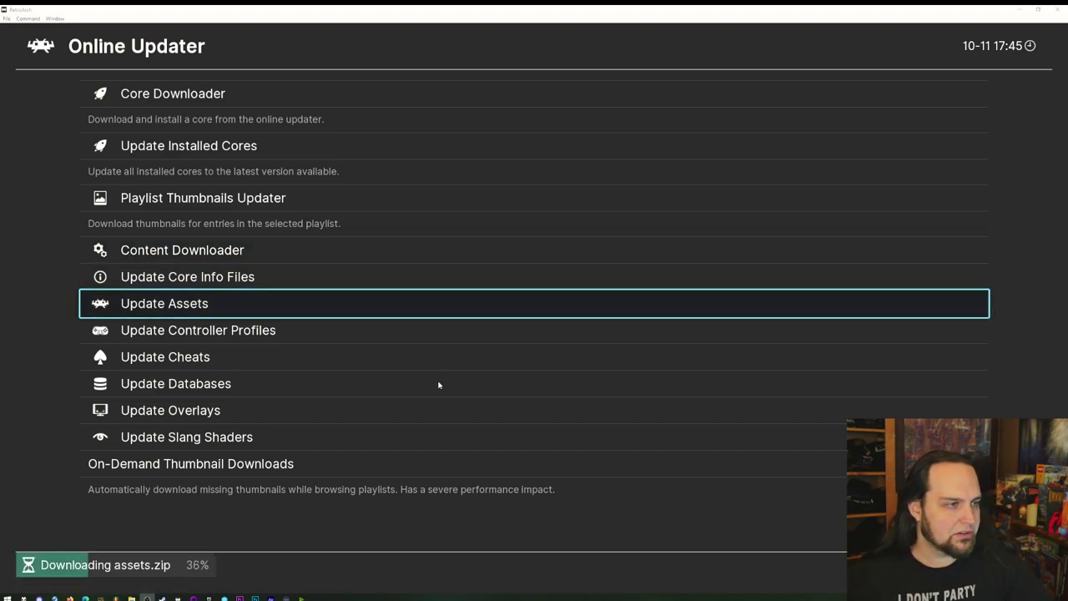
key(Down)
key(Down)
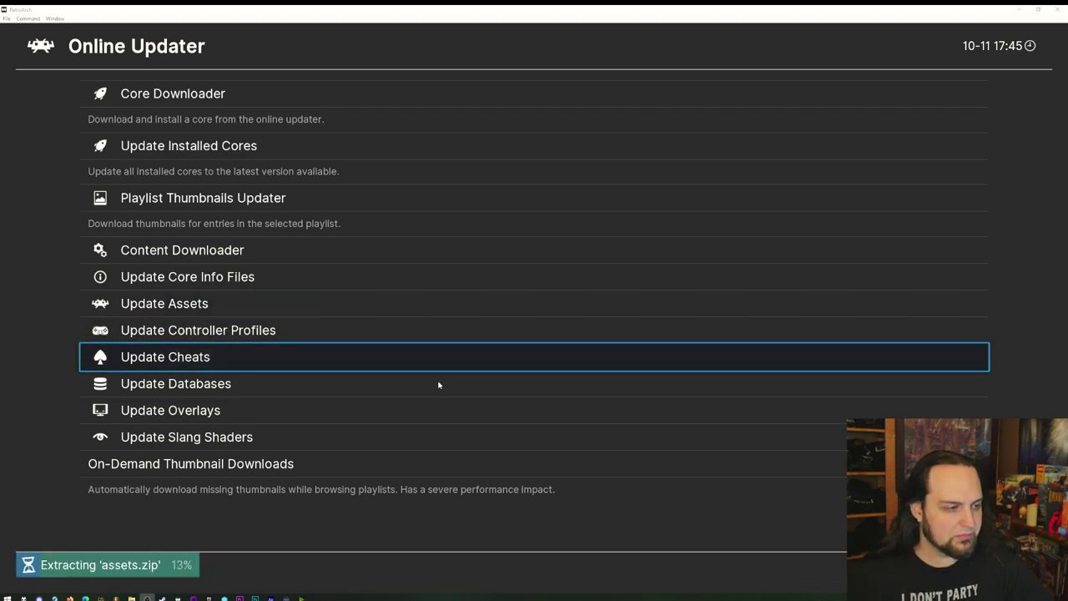
key(Down)
key(Down)
key(Down)
key(Down)
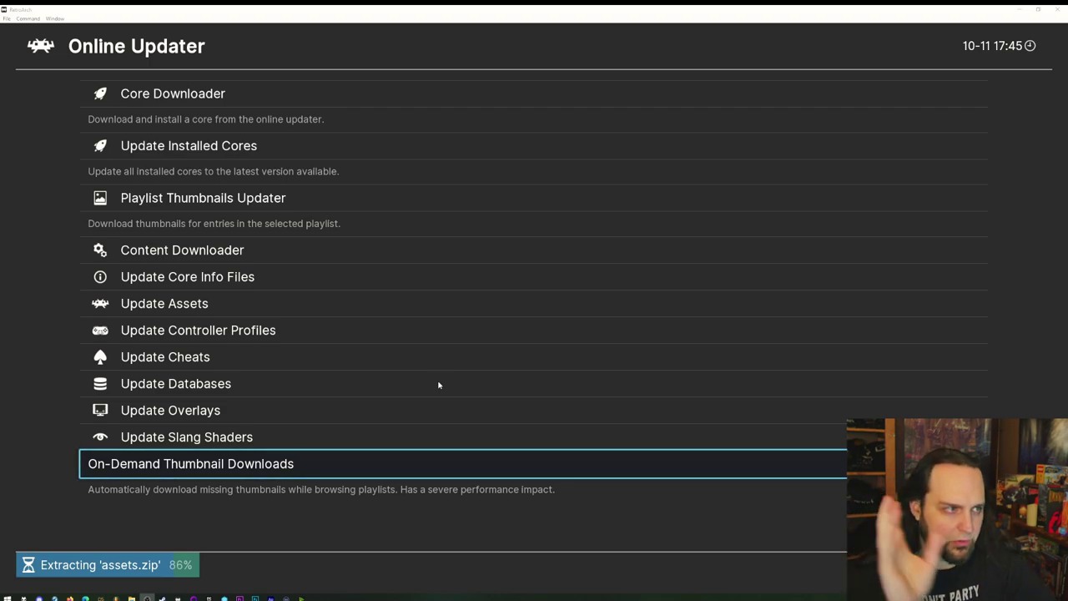
key(Up)
key(Up)
key(Up)
key(Up)
key(Up)
key(Up)
key(Up)
key(Up)
key(Up)
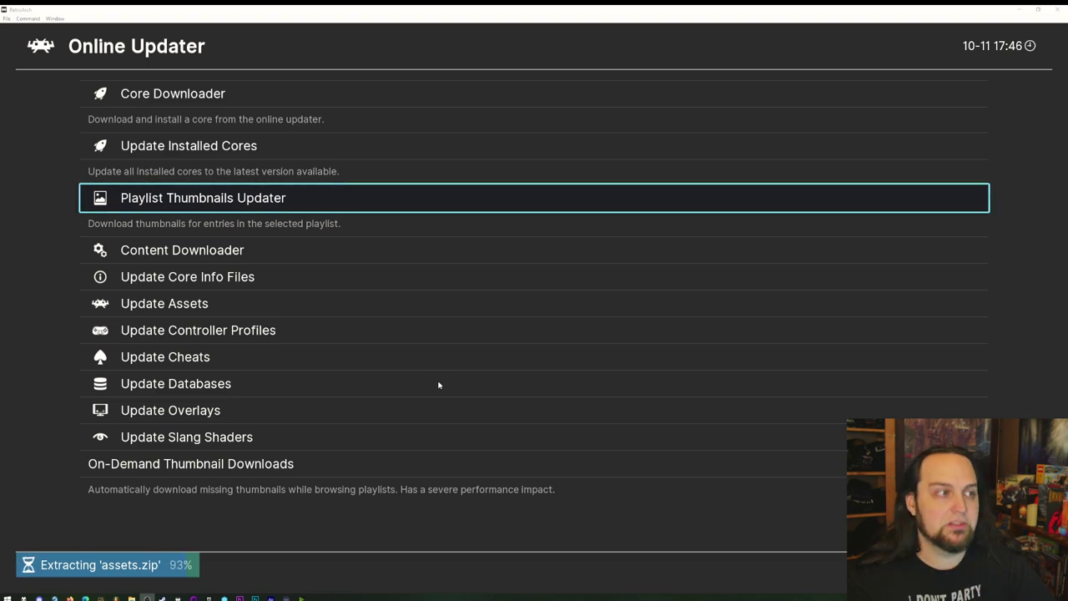
key(Up)
key(Up)
key(Up)
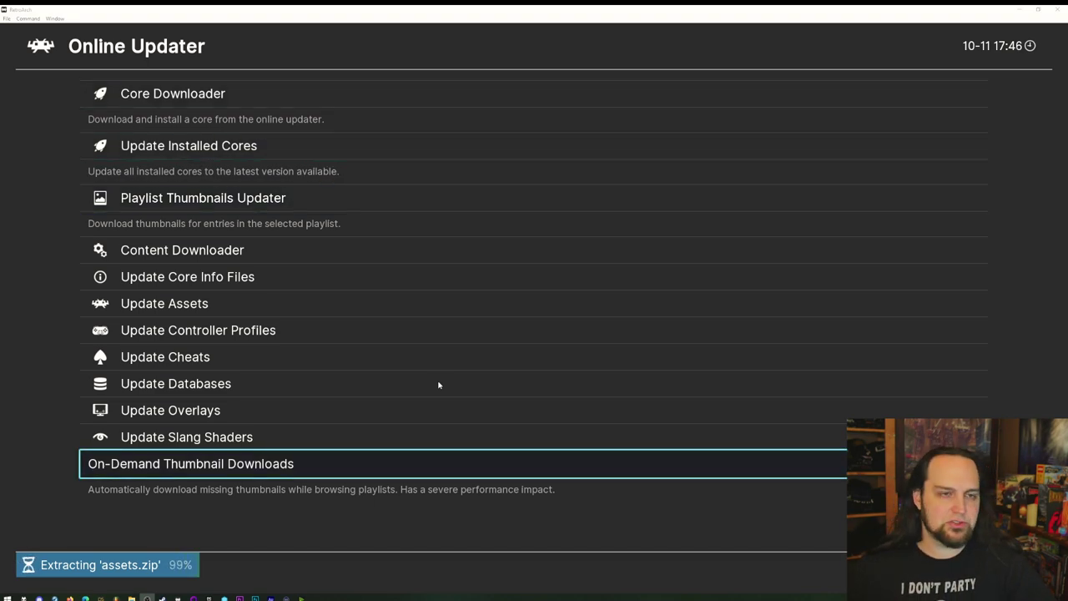
key(f)
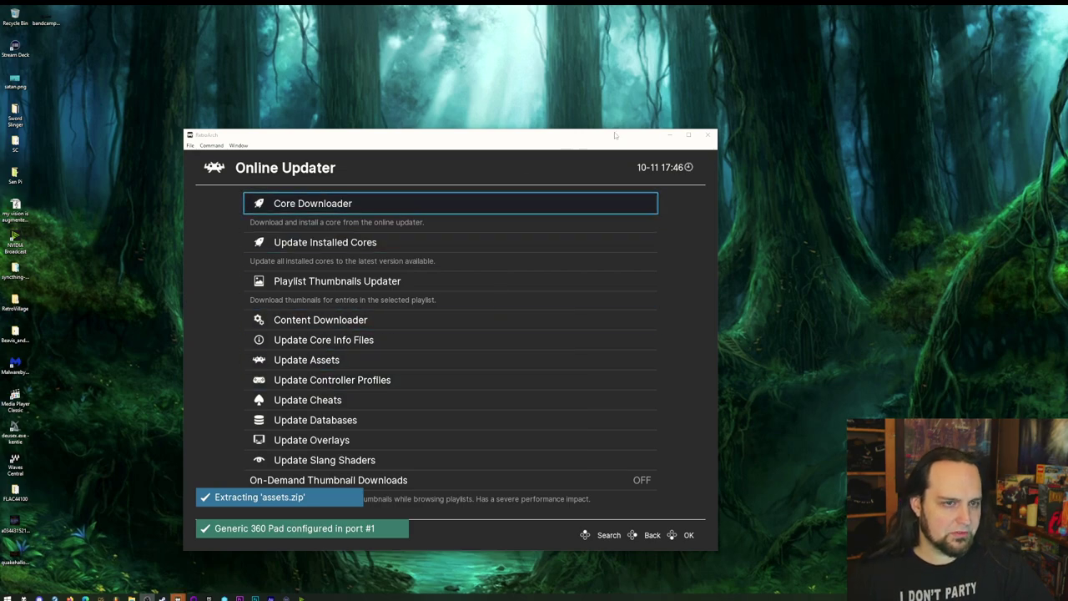
Step: Maximize the window and return from the Online Updater to the Settings category list
click(685, 136)
key(BackSpace)
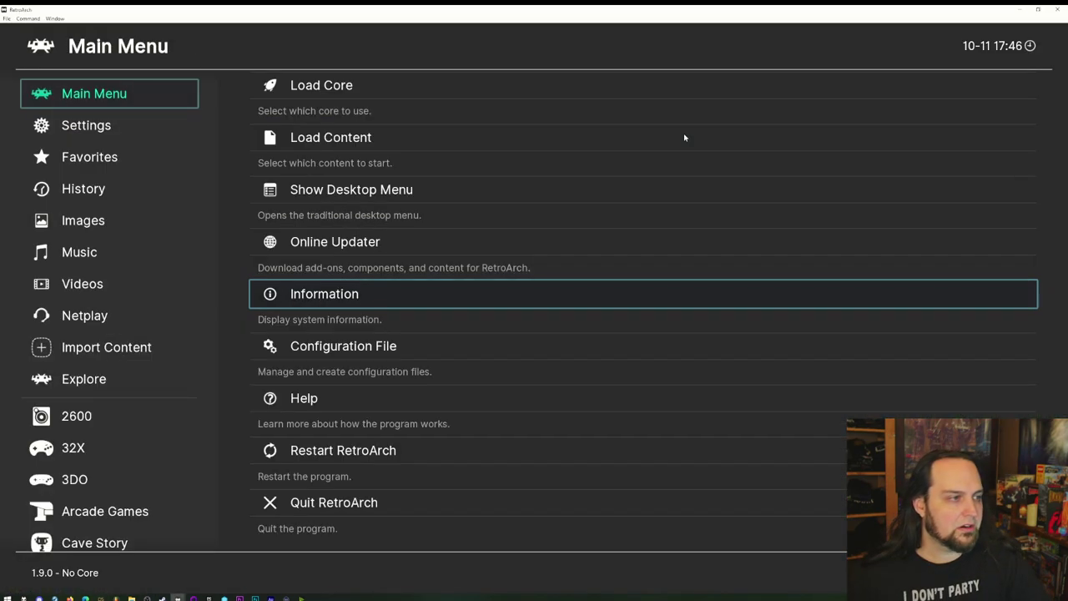
key(Down)
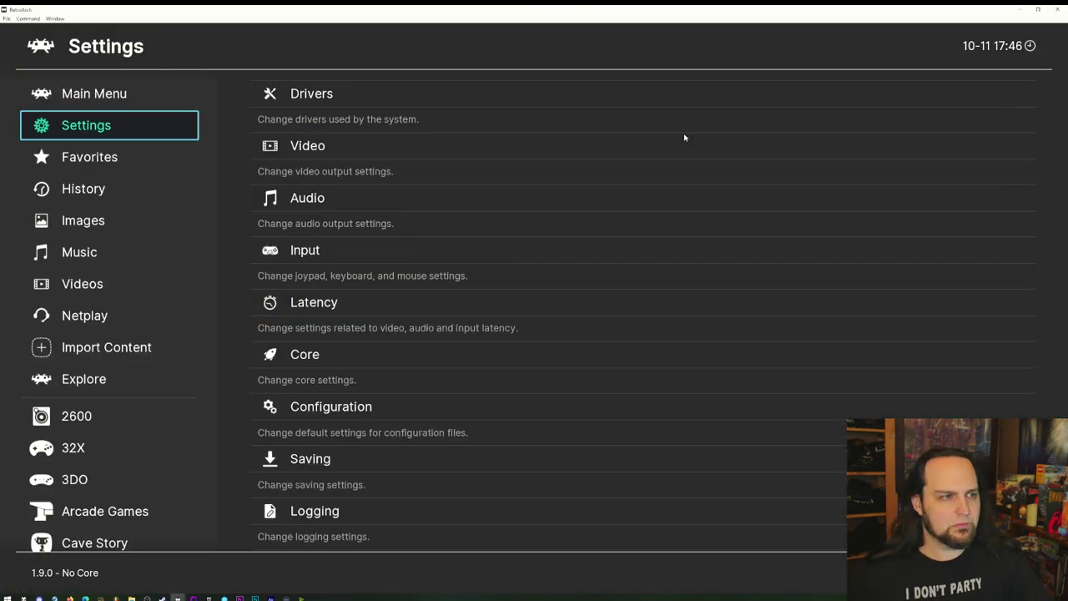
key(Up)
key(Down)
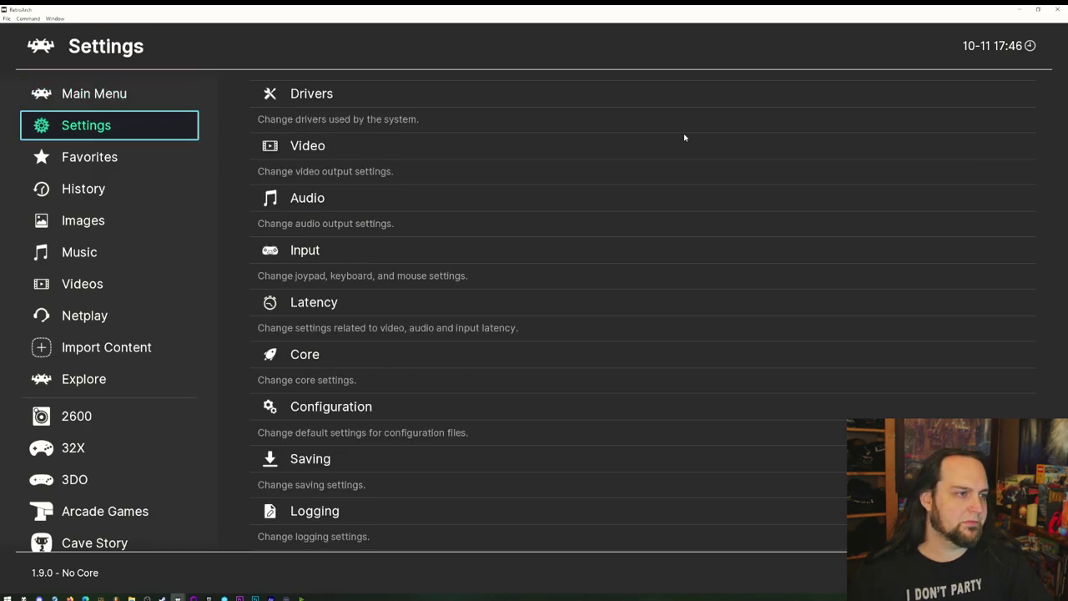
key(Right)
Step: Open Drivers and review the Controller and Video driver entries
key(Return)
key(Down)
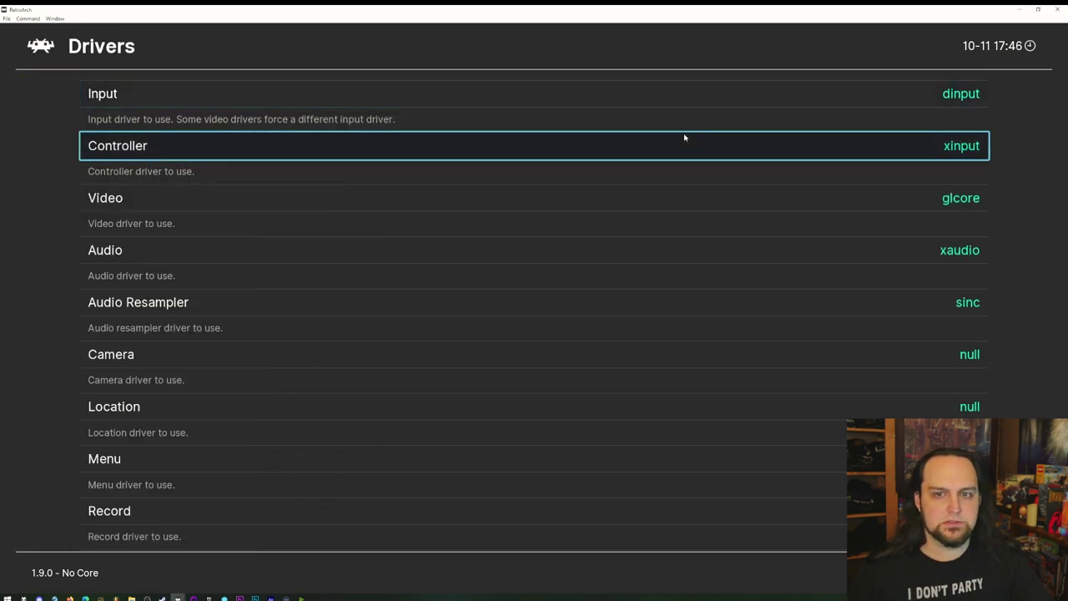
key(Down)
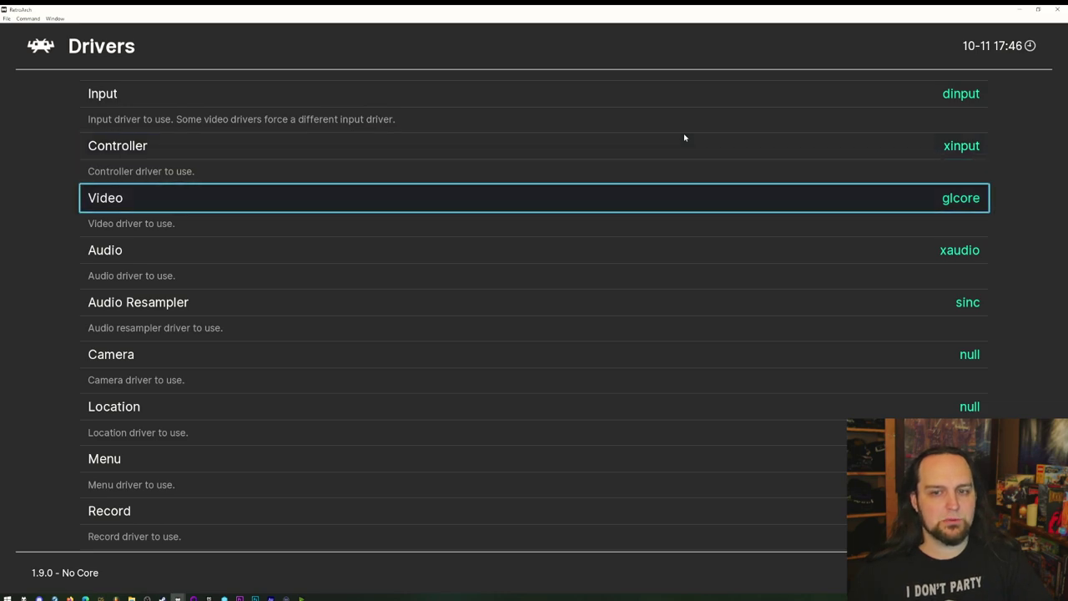
key(Up)
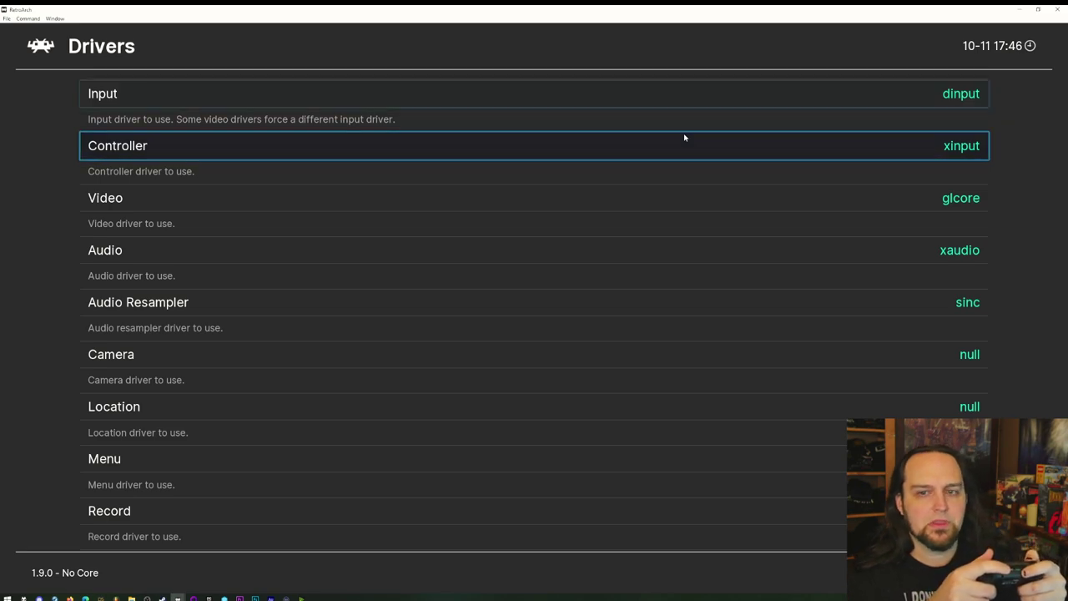
key(Up)
key(Right)
key(Left)
key(Left)
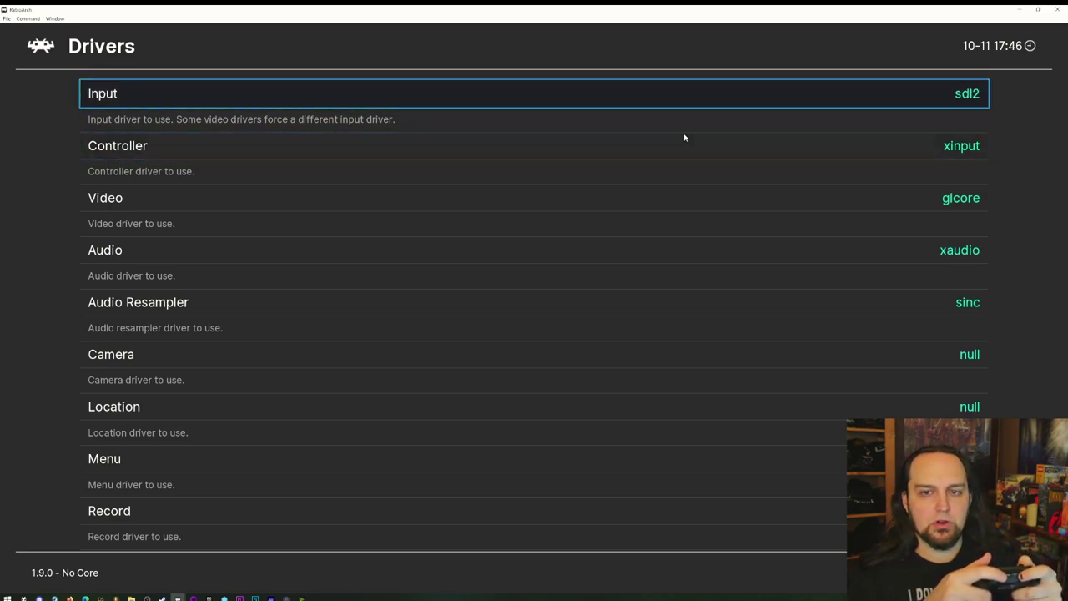
key(Right)
key(Down)
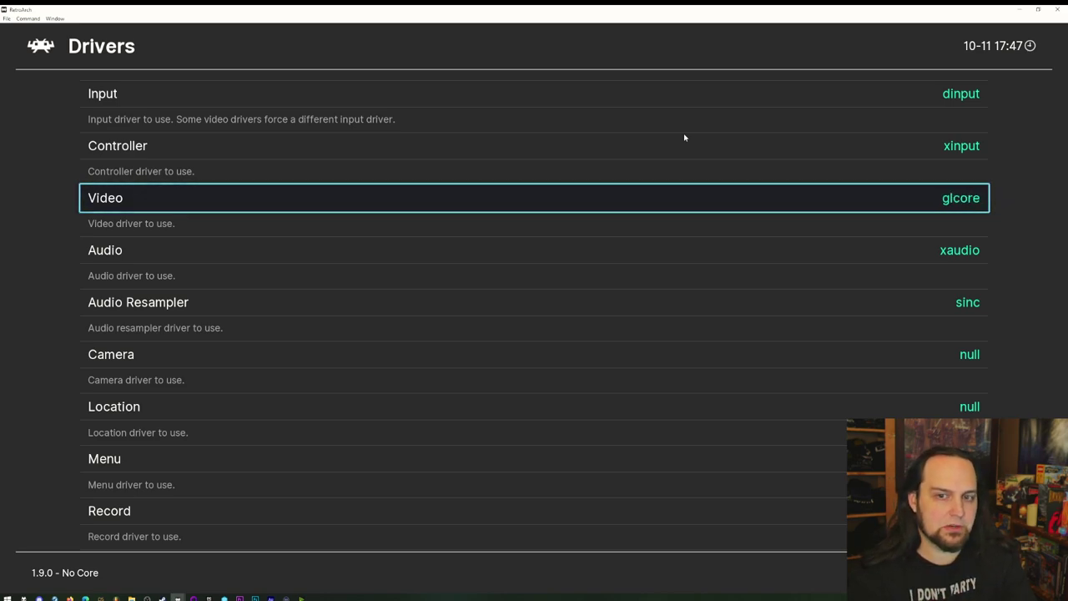
key(Down)
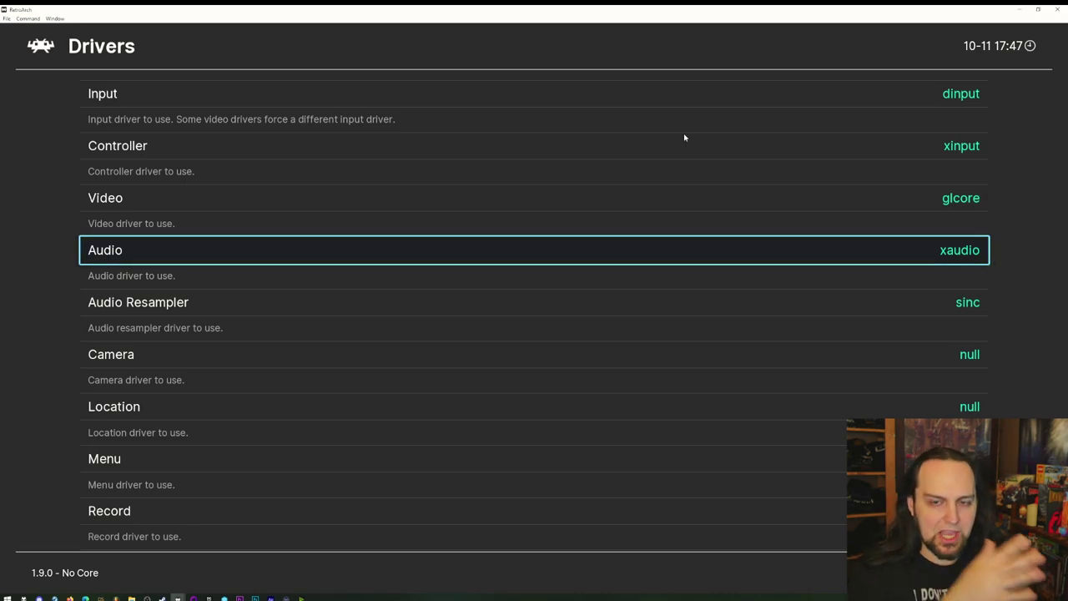
key(Down)
key(Down)
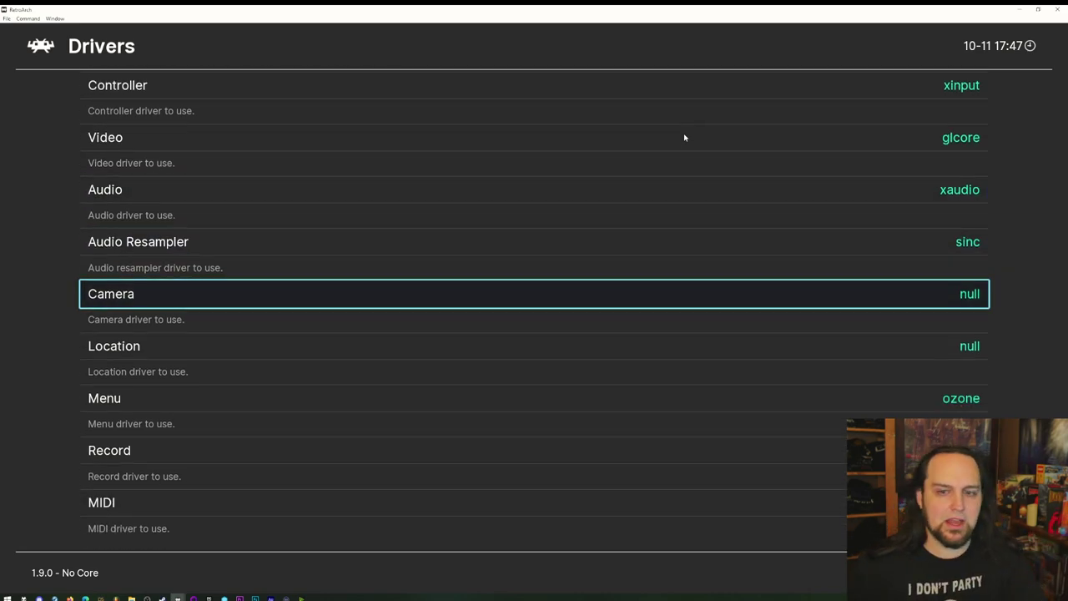
key(Down)
key(Down)
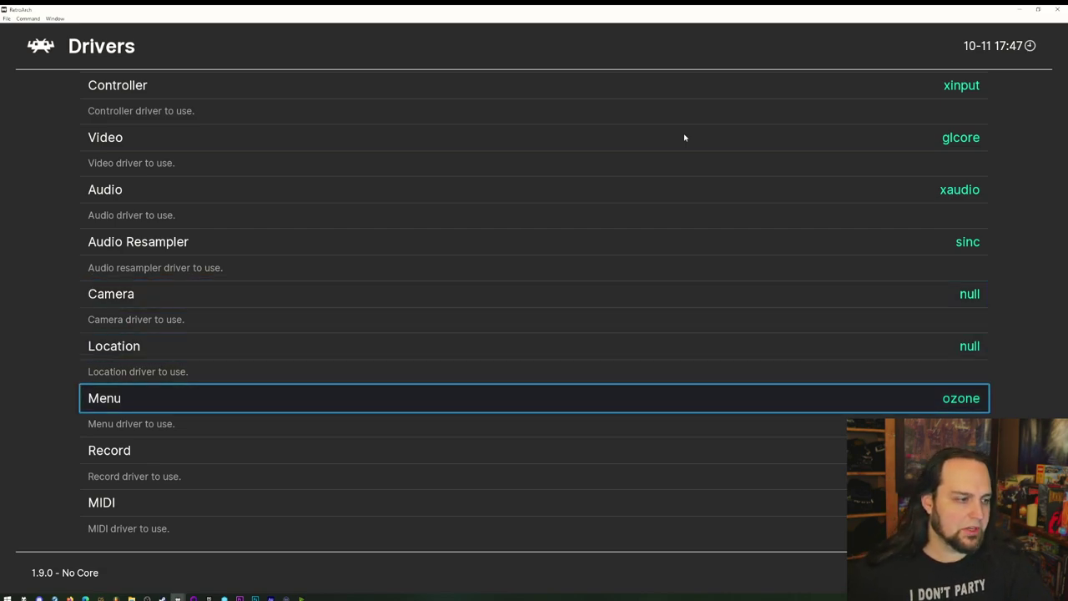
key(Up)
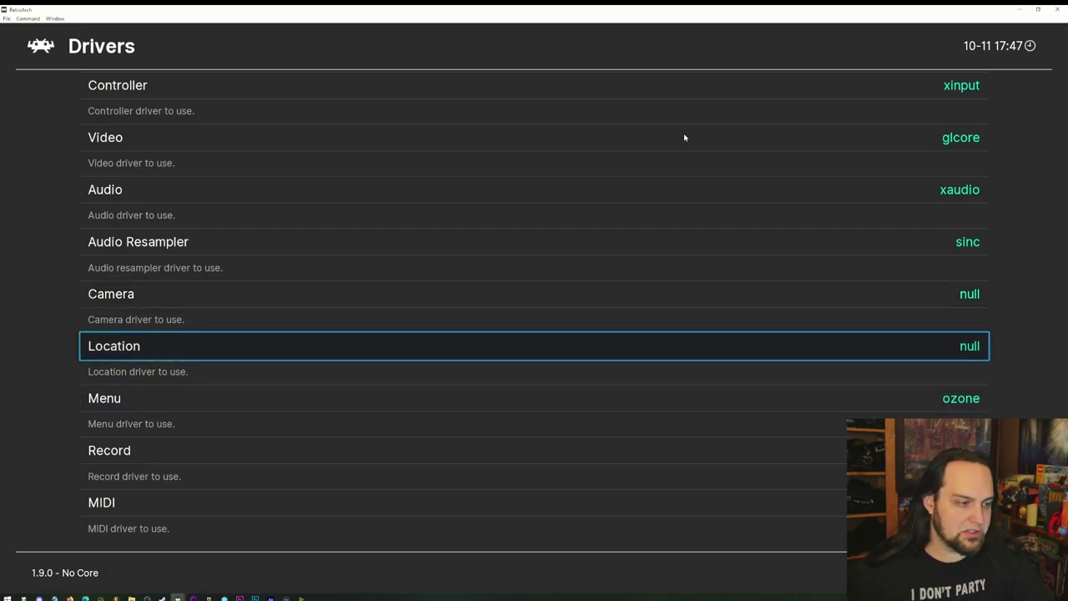
key(Down)
key(Down)
key(Down)
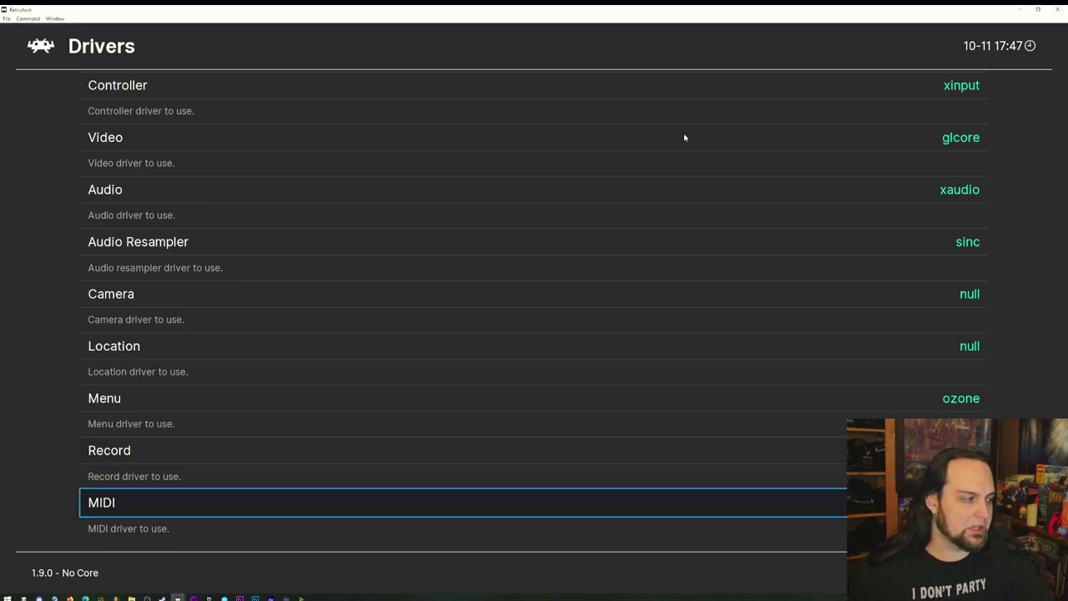
Step: Open Video settings, browse to Threaded Video and Bilinear Filtering, then leave fullscreen
key(BackSpace)
key(Down)
key(Return)
key(Down)
key(Down)
key(Down)
key(Down)
key(Down)
key(Down)
key(Down)
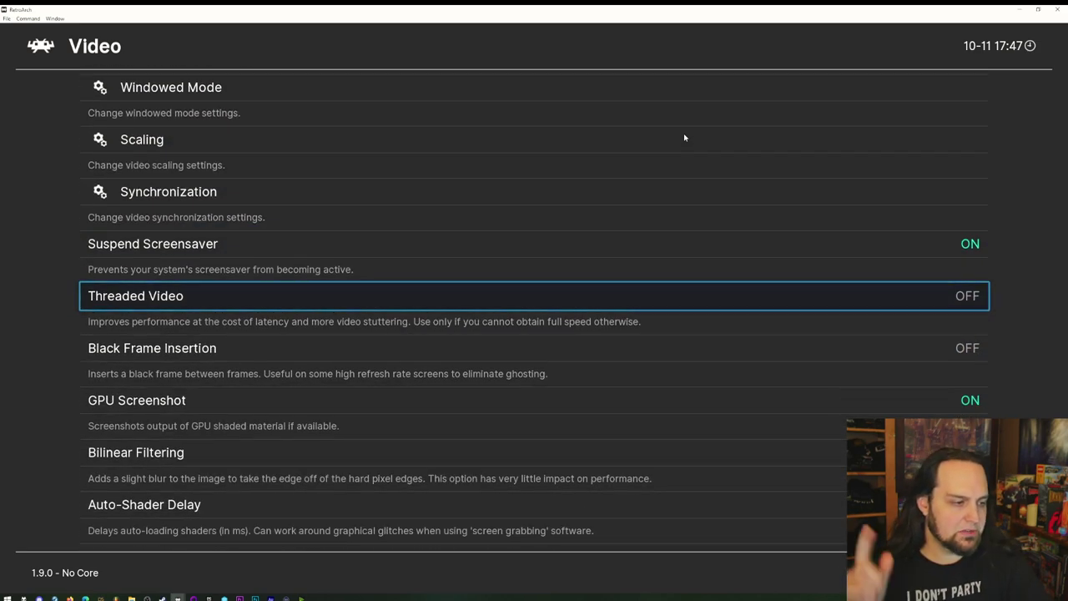
key(Down)
key(Down)
key(Down)
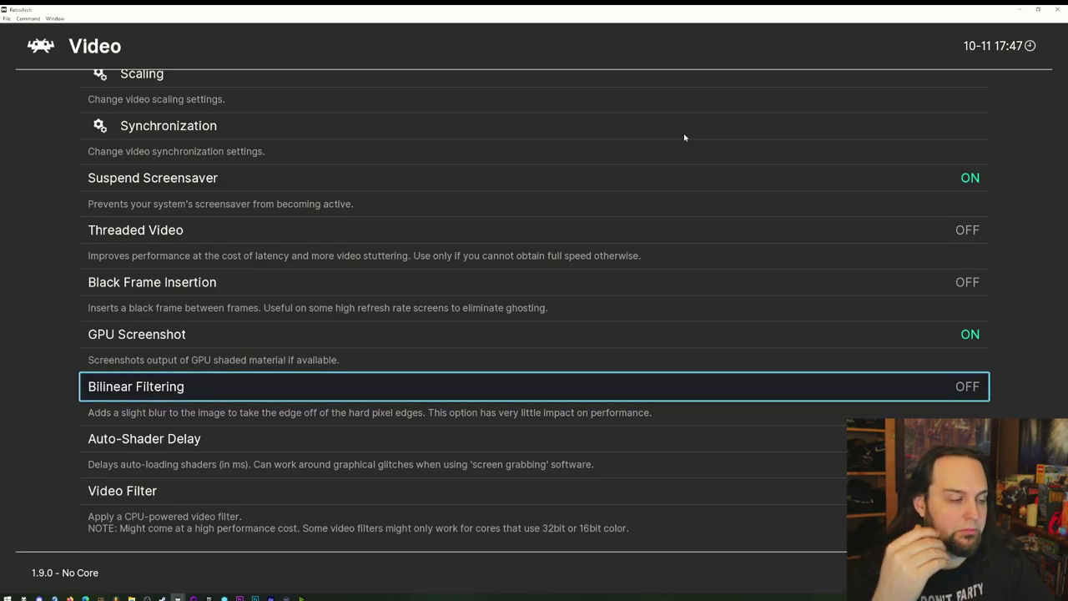
key(Return)
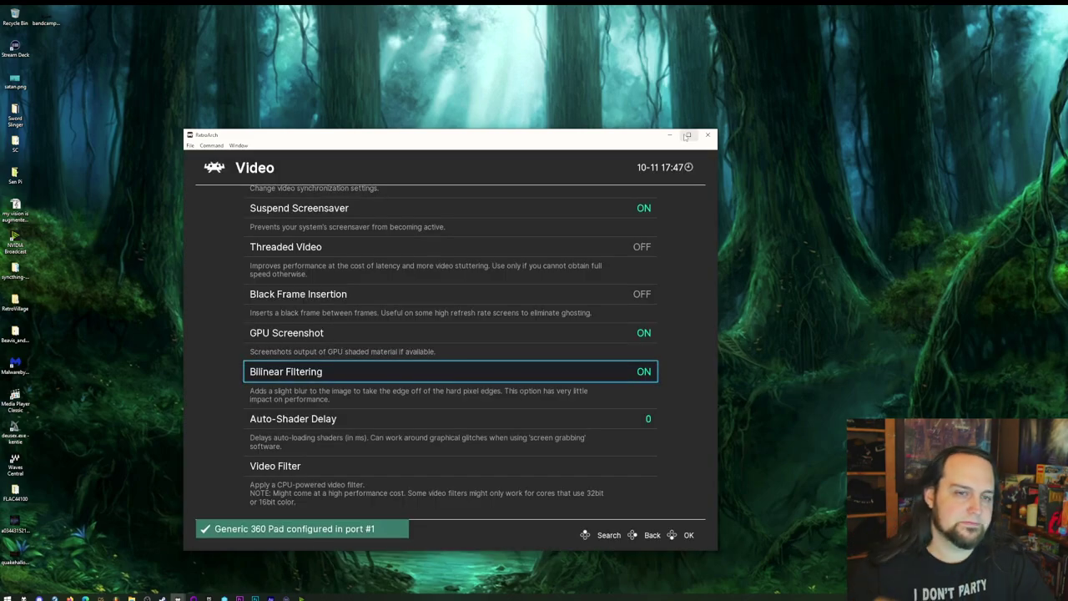
Step: Restore the full-size window and move through the menus toward Settings > Input
click(686, 136)
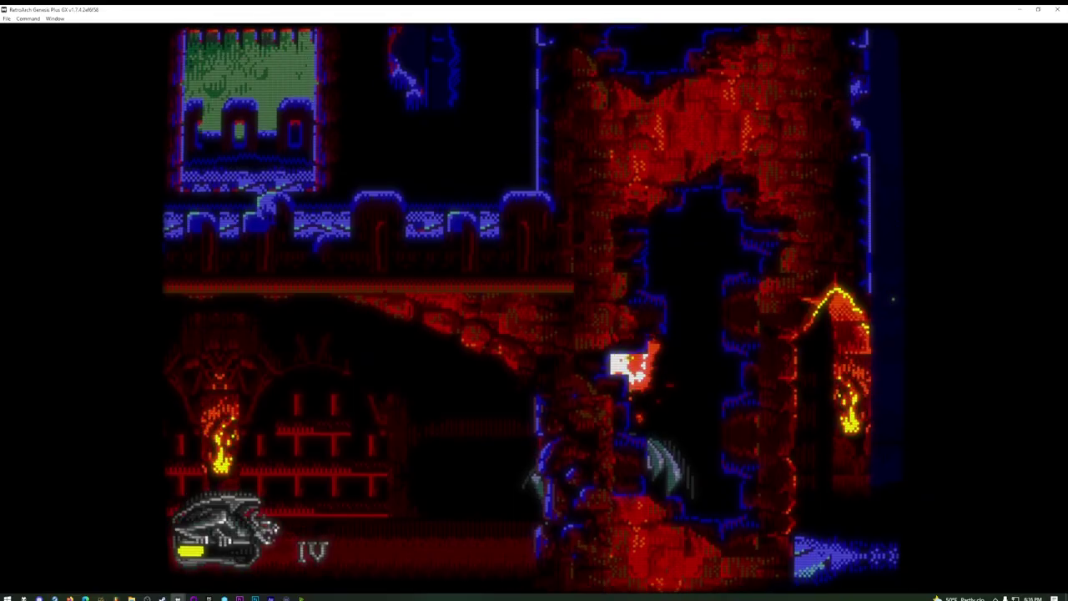
key(Right)
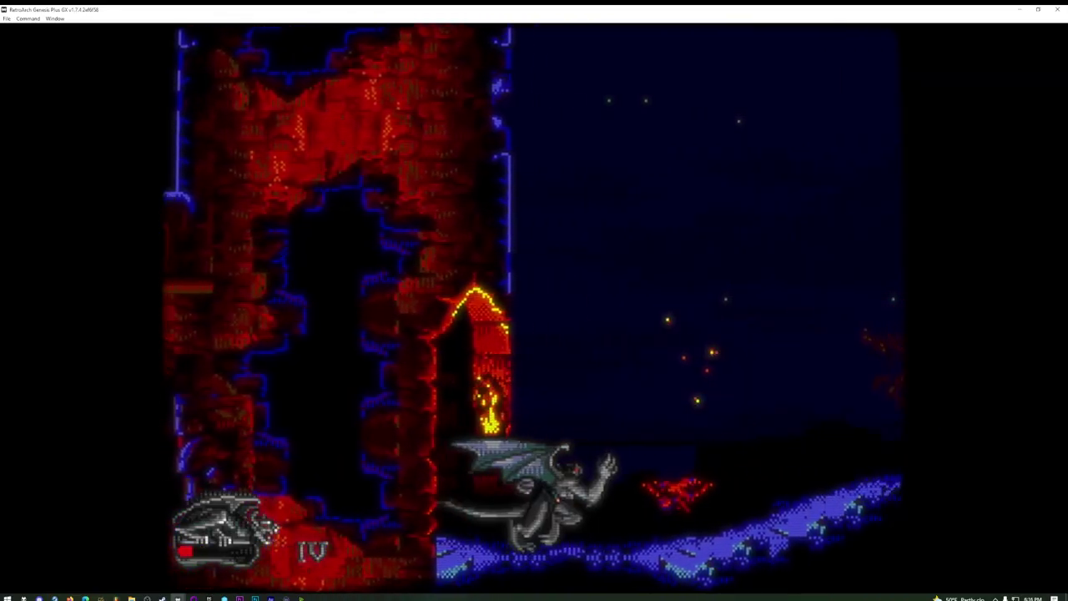
key(Right)
key(z)
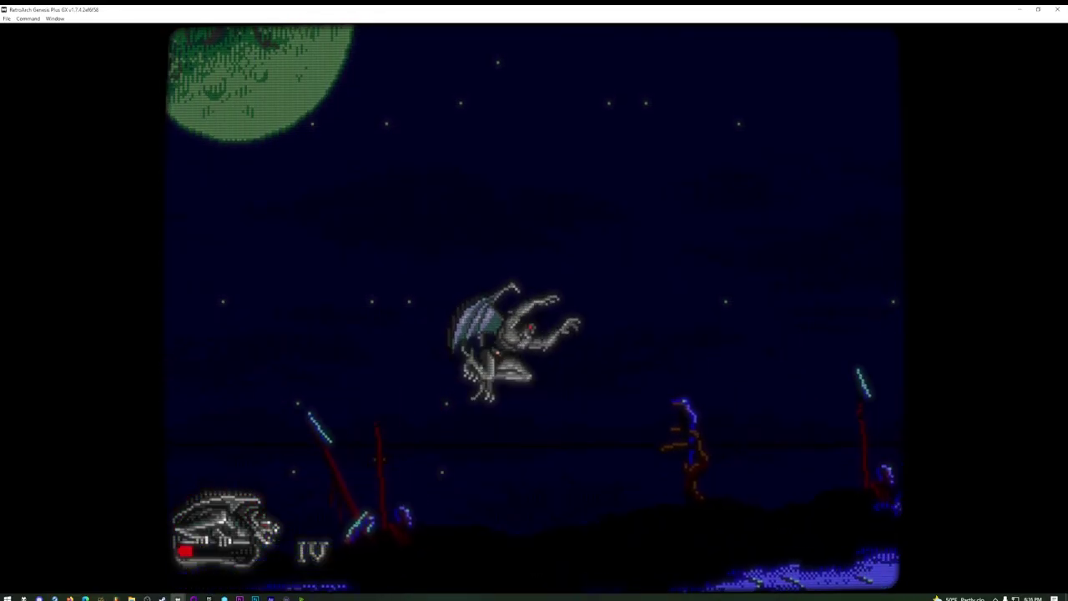
key(Right)
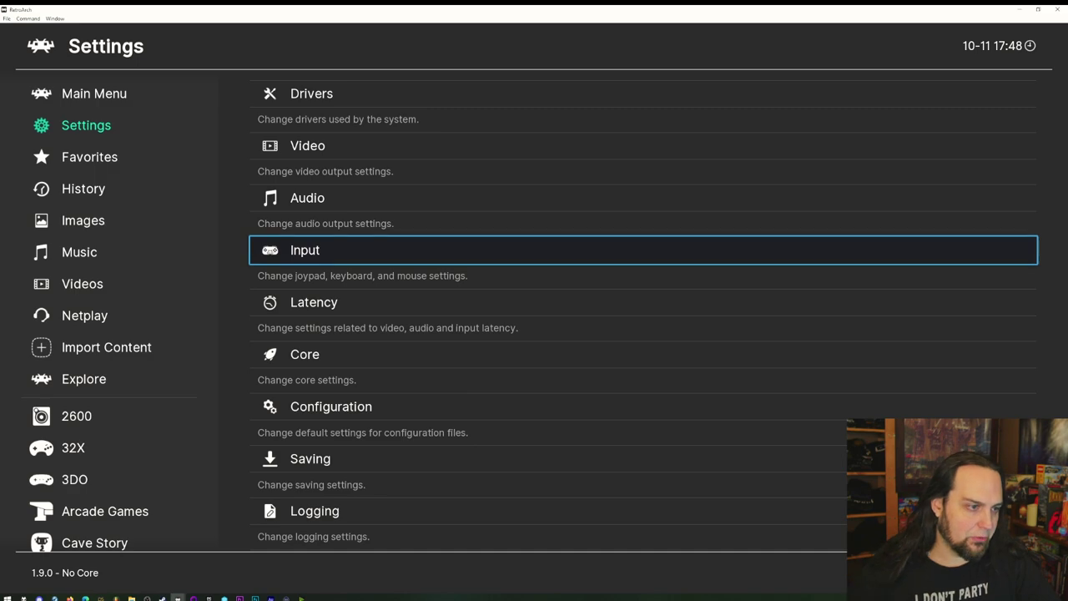
key(Return)
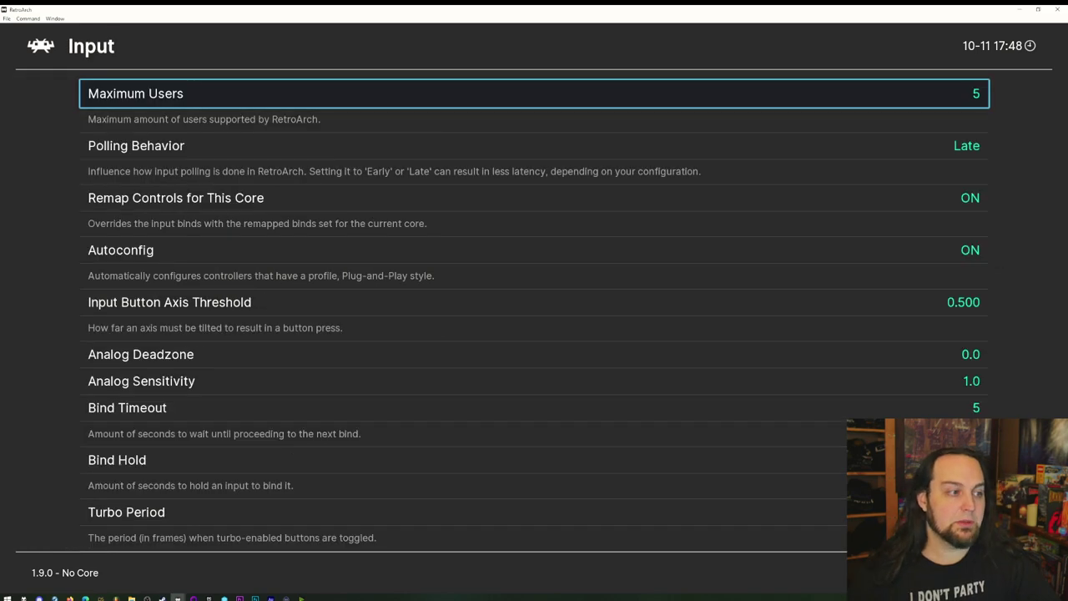
key(Down)
key(Left)
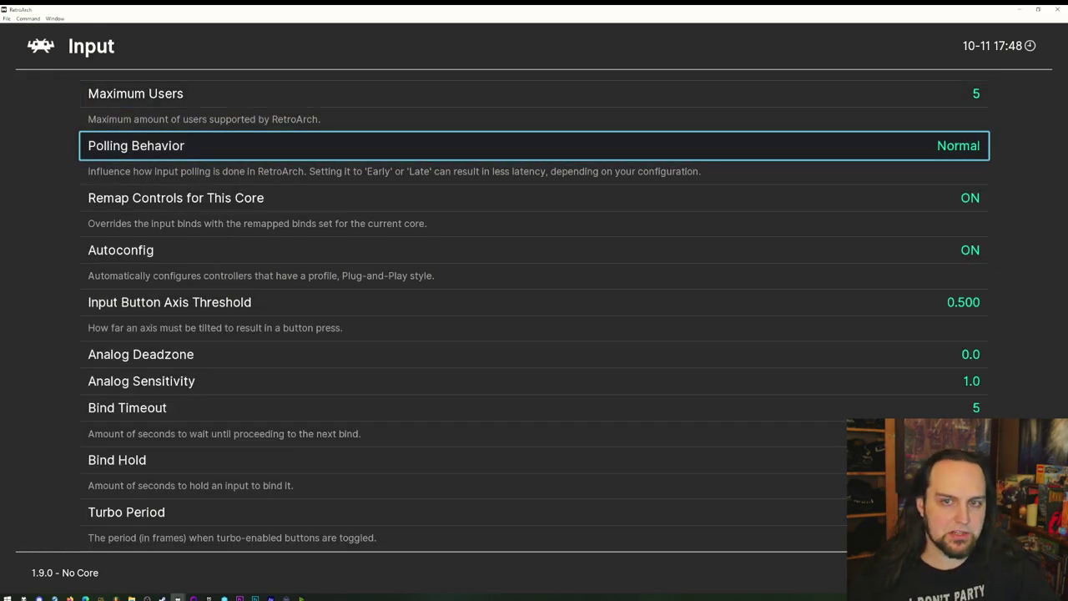
key(Left)
key(Right)
key(Right)
key(Right)
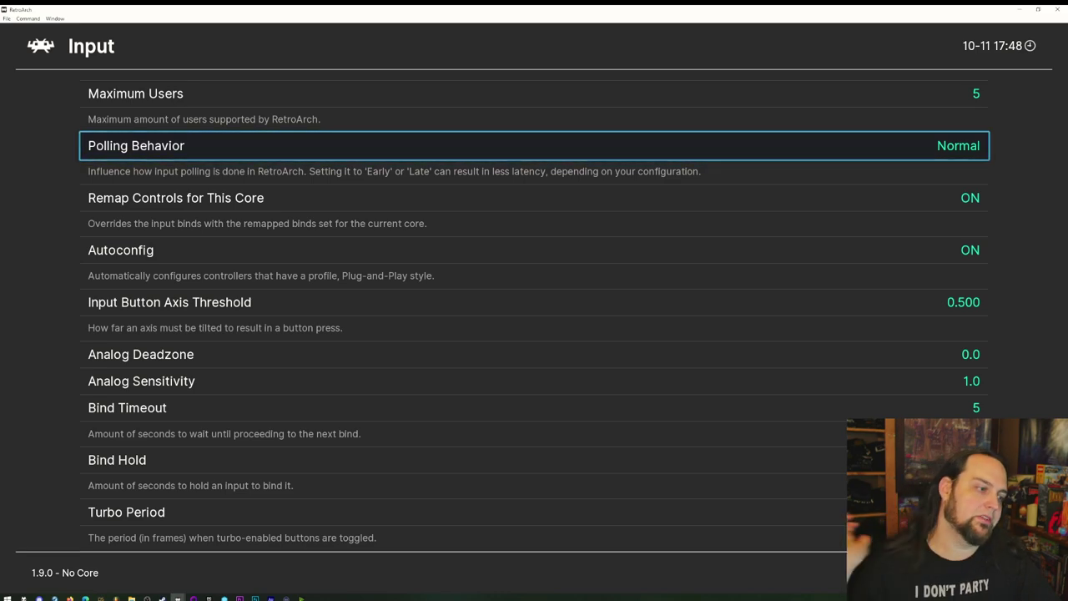
click(534, 250)
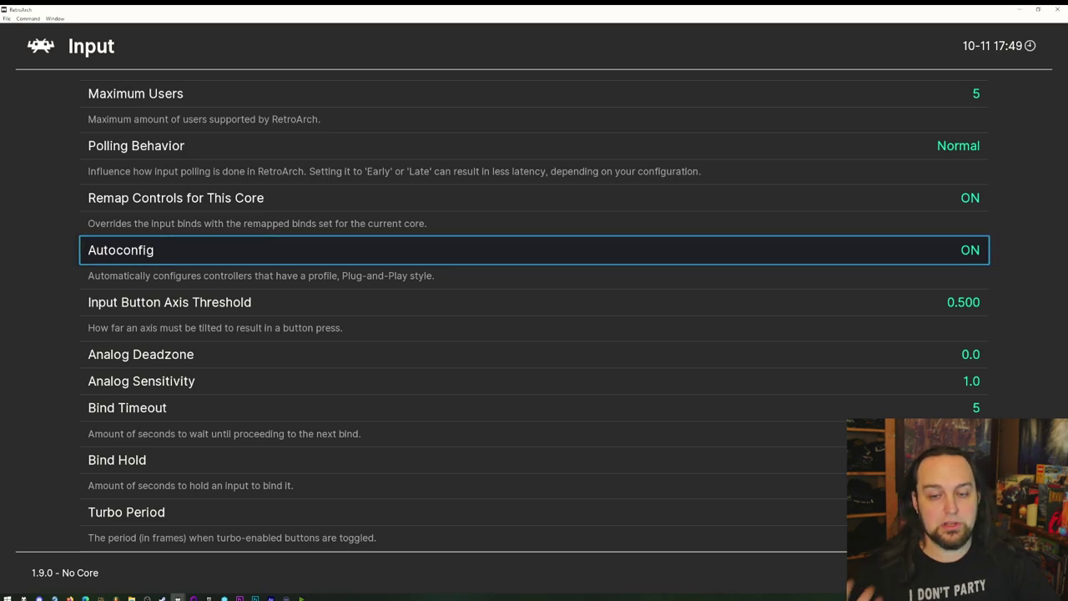
click(534, 295)
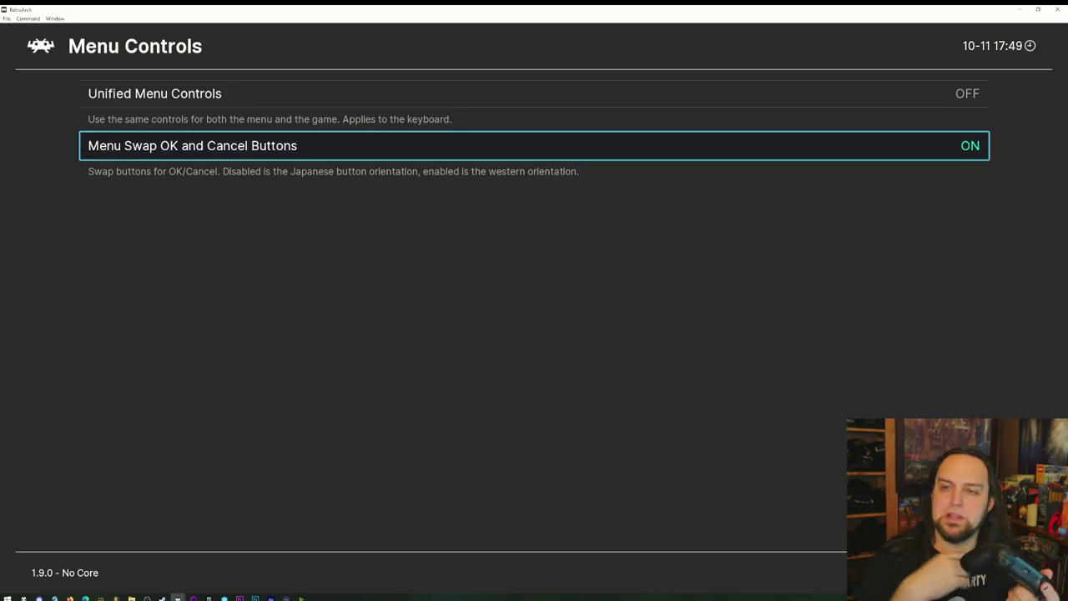
Step: Leave Menu Controls, open Hotkeys and step past Hotkey Enable Delay to Load State
key(BackSpace)
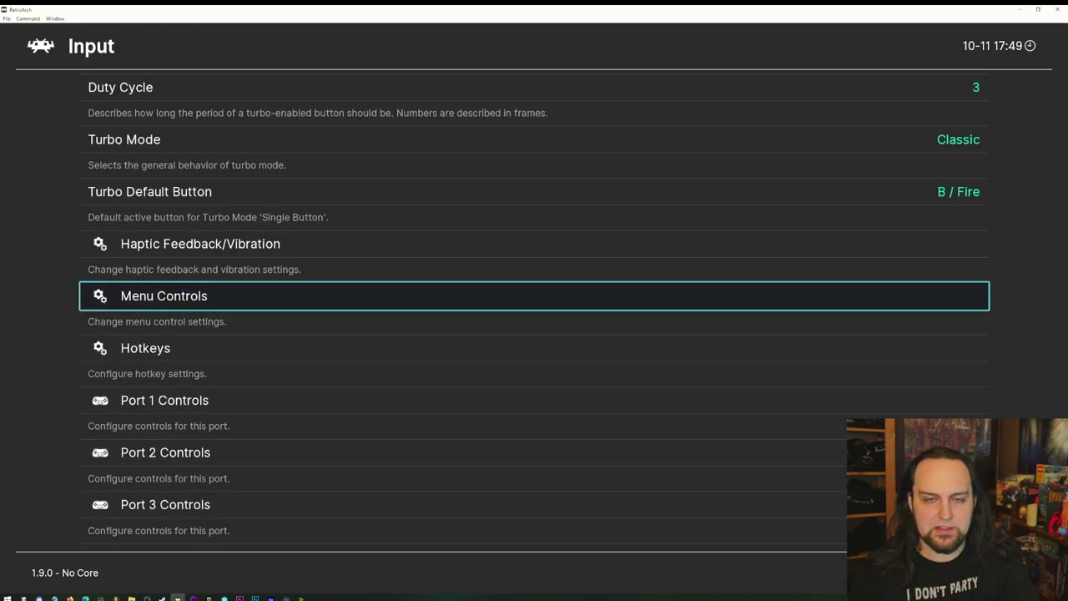
key(Down)
key(Return)
key(Down)
key(Down)
key(Down)
key(Down)
key(Down)
key(Down)
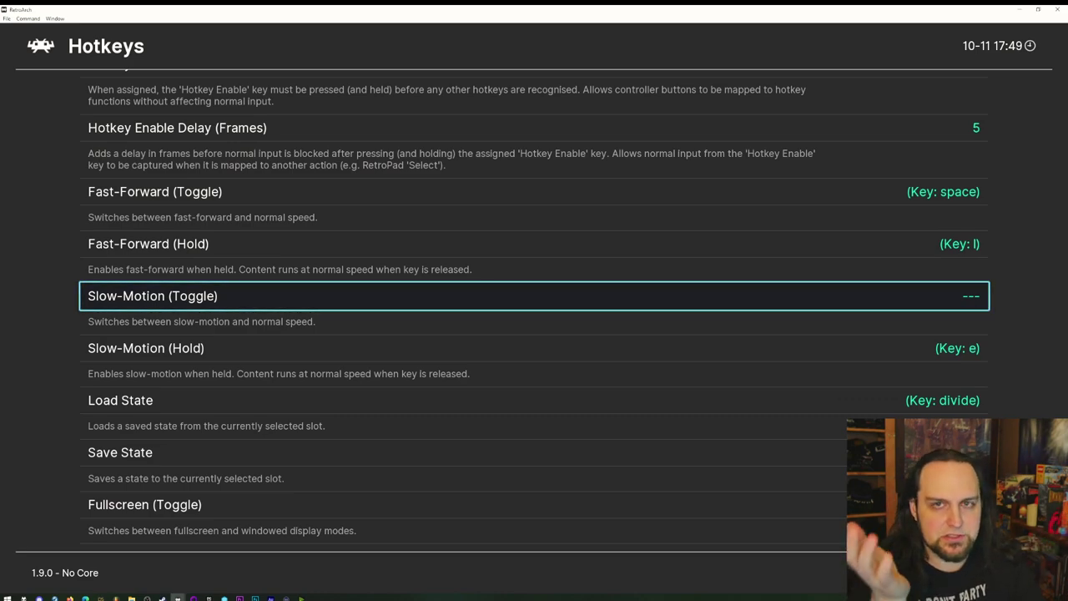
key(Down)
key(Down)
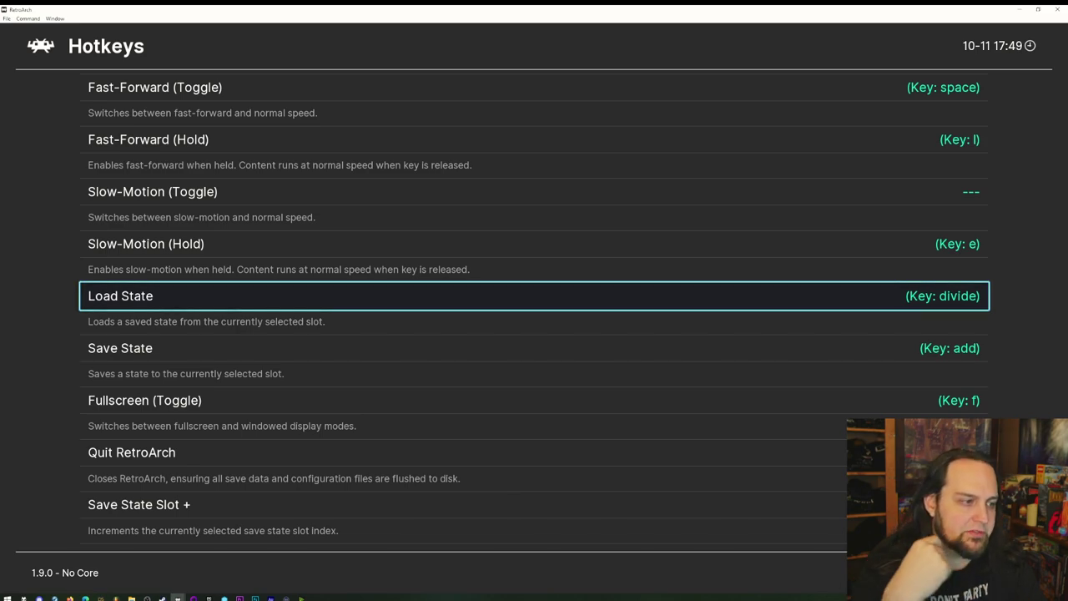
Step: Compare the Load State, Save State and Save State Slot +/- bindings, ending at Fullscreen
key(Down)
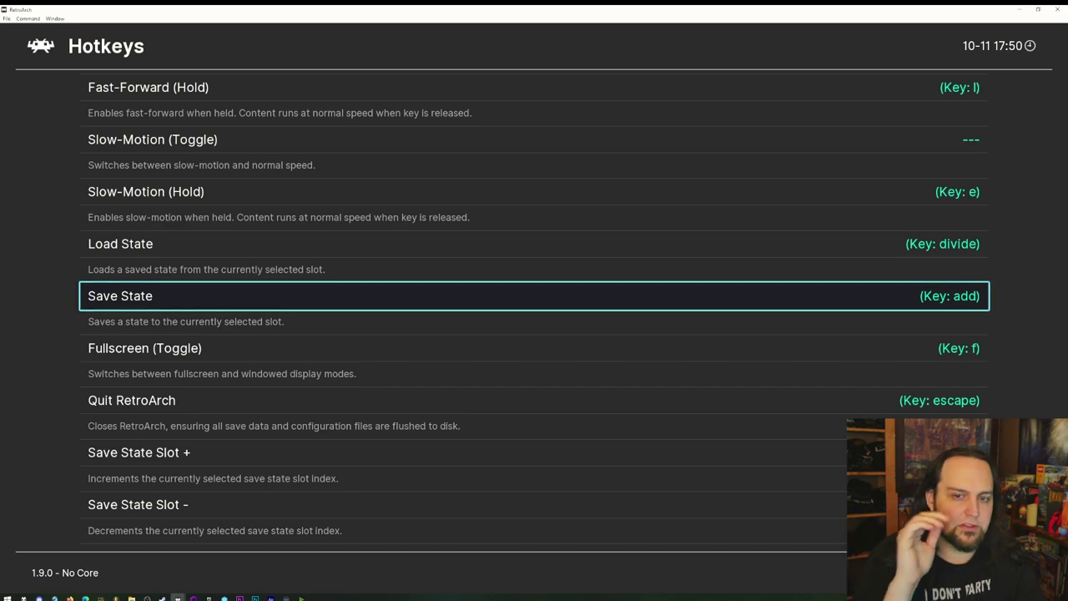
key(Up)
key(Down)
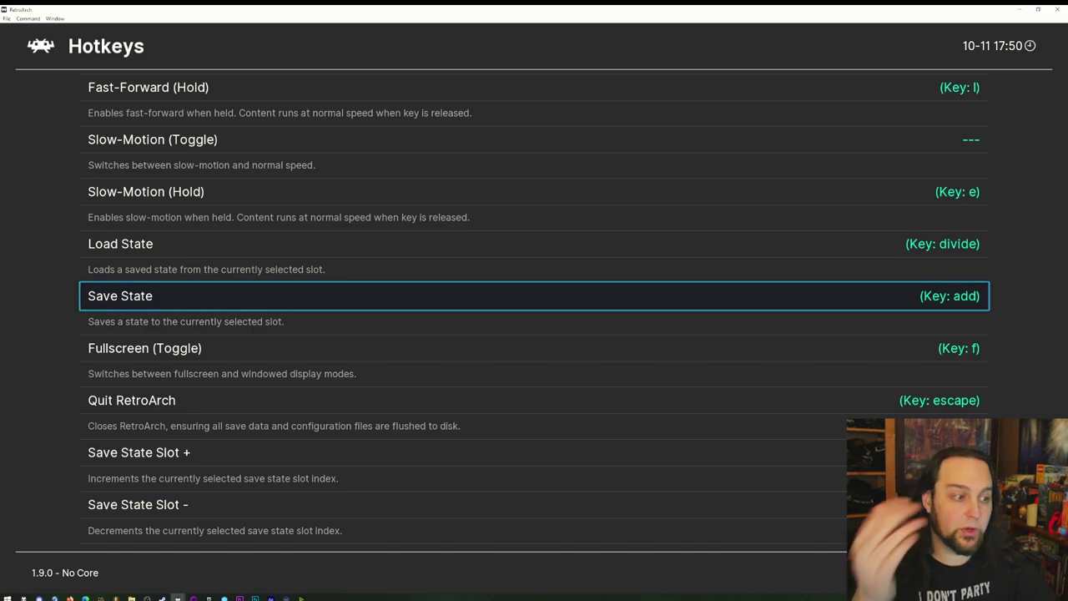
key(Down)
key(Down)
key(Down)
key(Down)
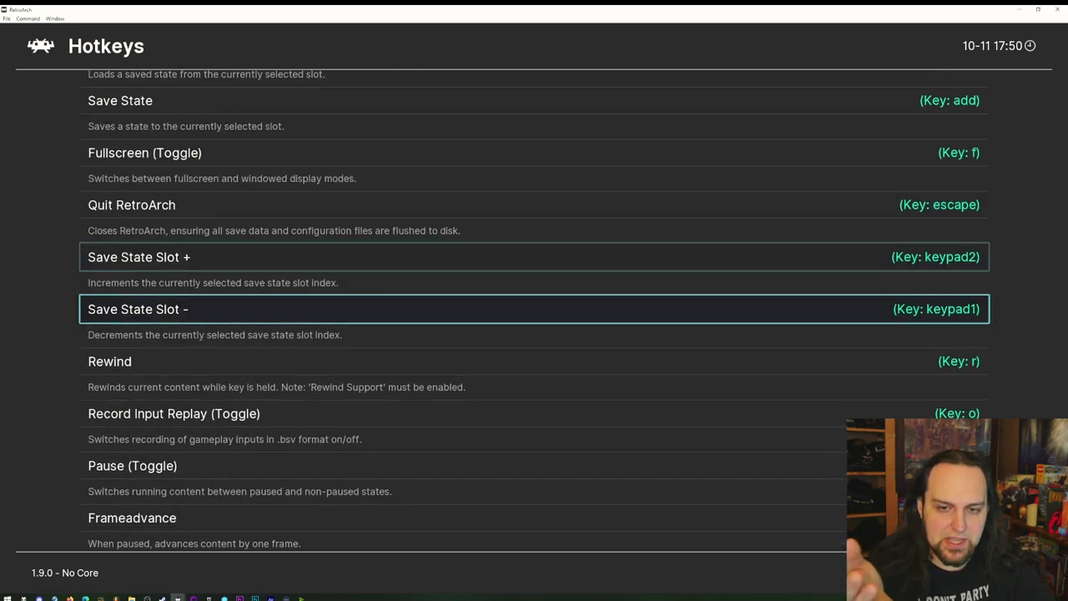
key(Up)
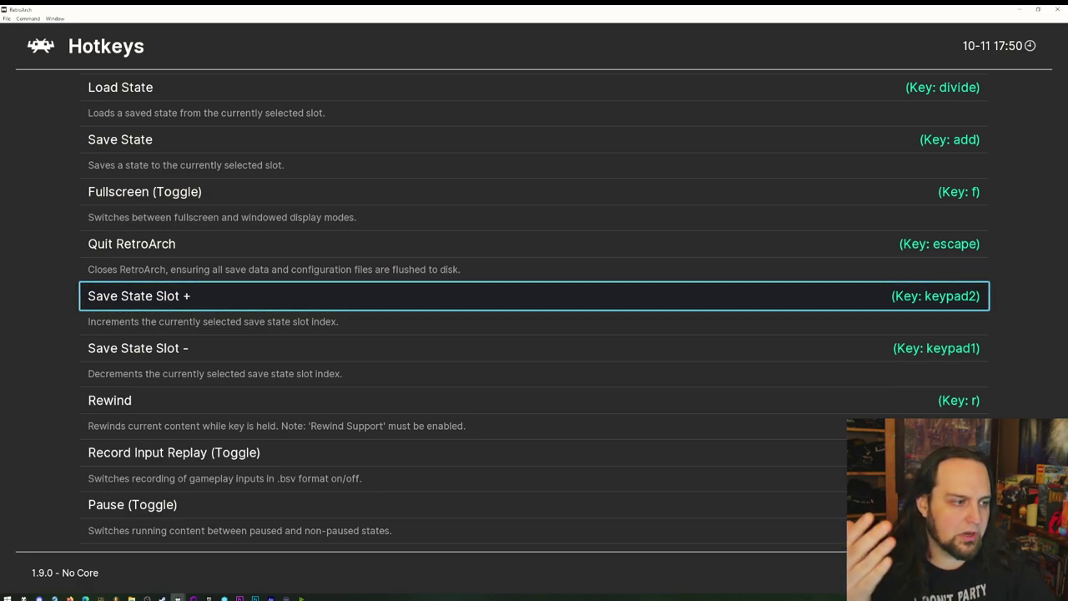
key(Down)
key(Up)
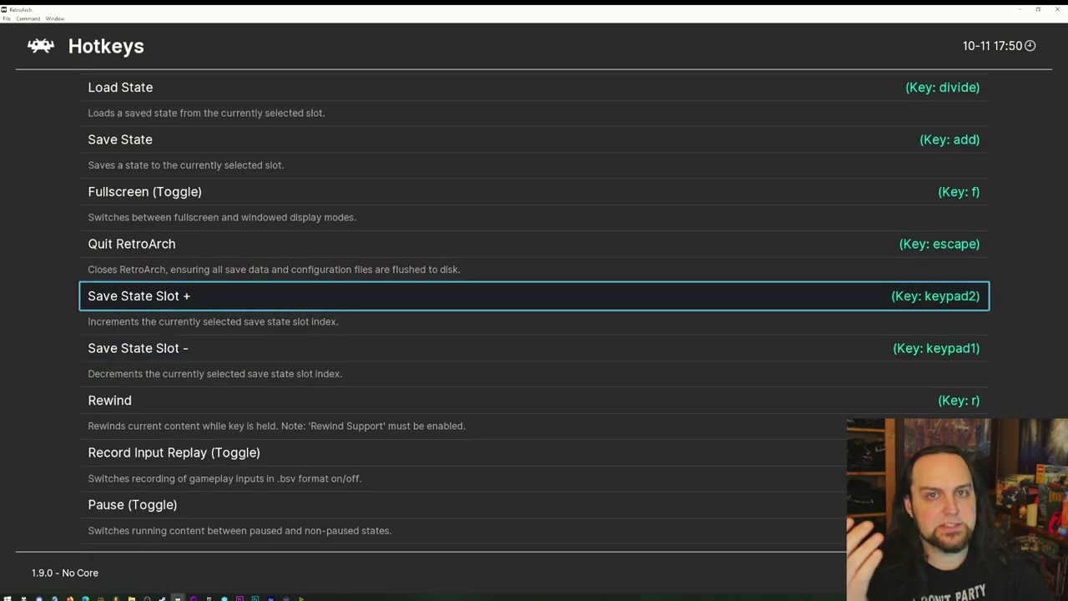
key(Up)
key(Up)
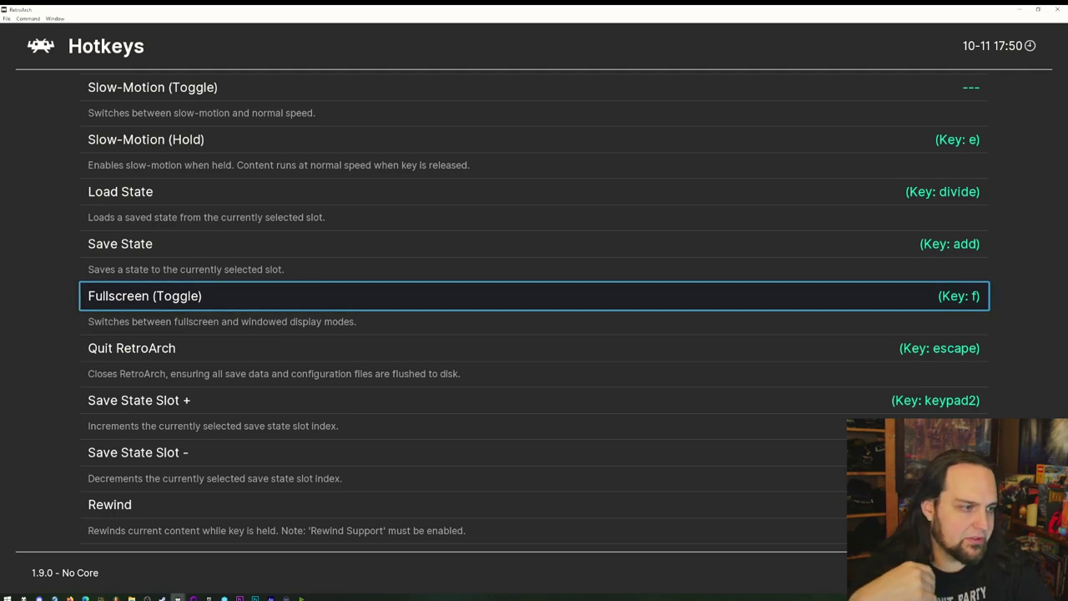
Step: Review the Rewind, Record Input Replay, Pause (Toggle) and Frameadvance bindings
key(Down)
key(Down)
key(Down)
key(Down)
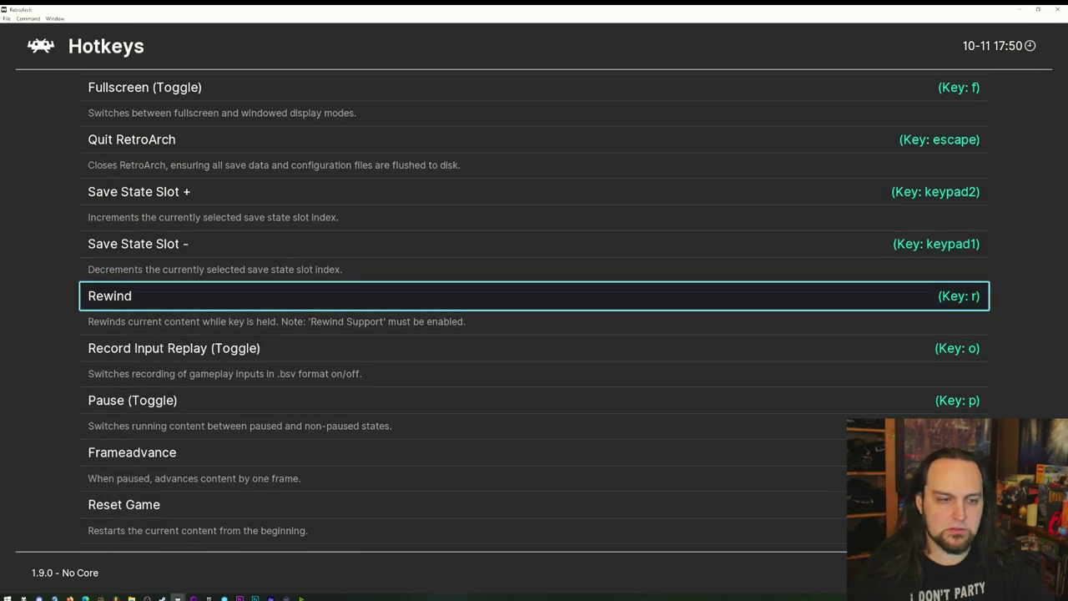
key(Down)
key(Up)
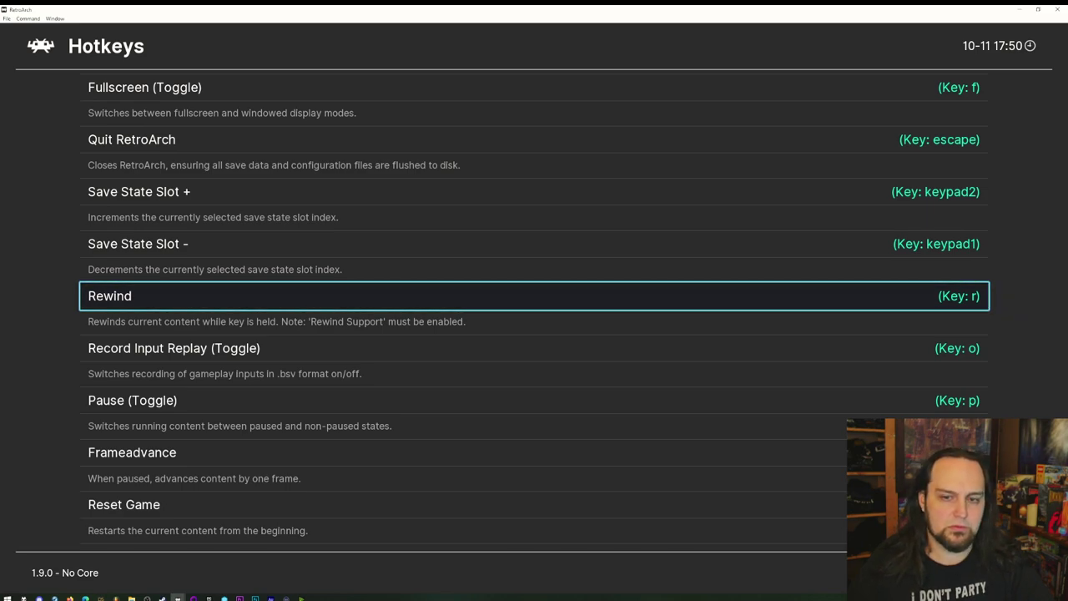
key(Down)
key(Down)
key(Down)
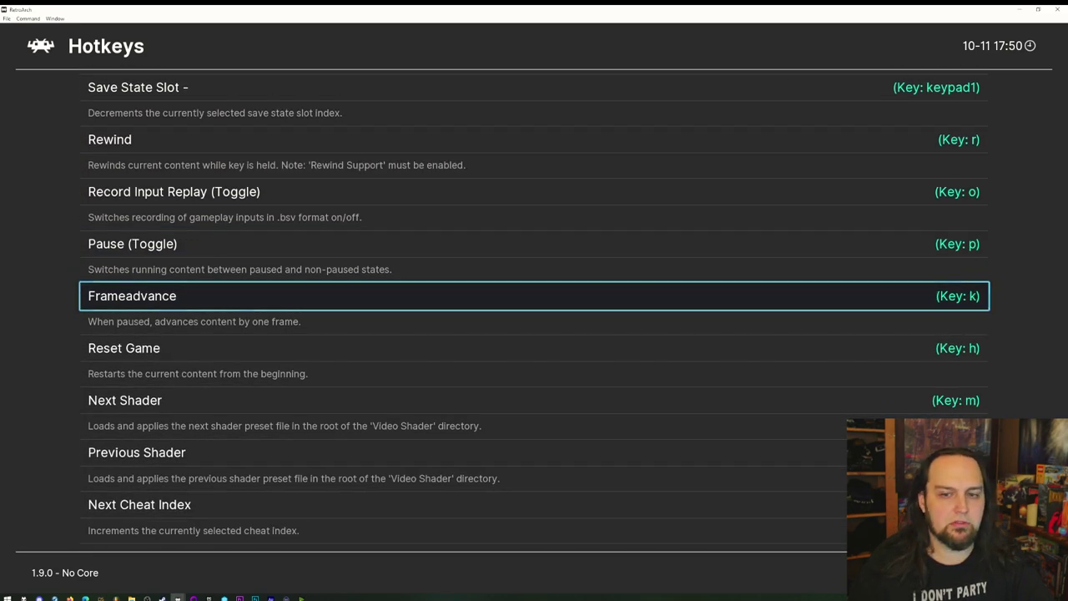
key(Up)
key(Down)
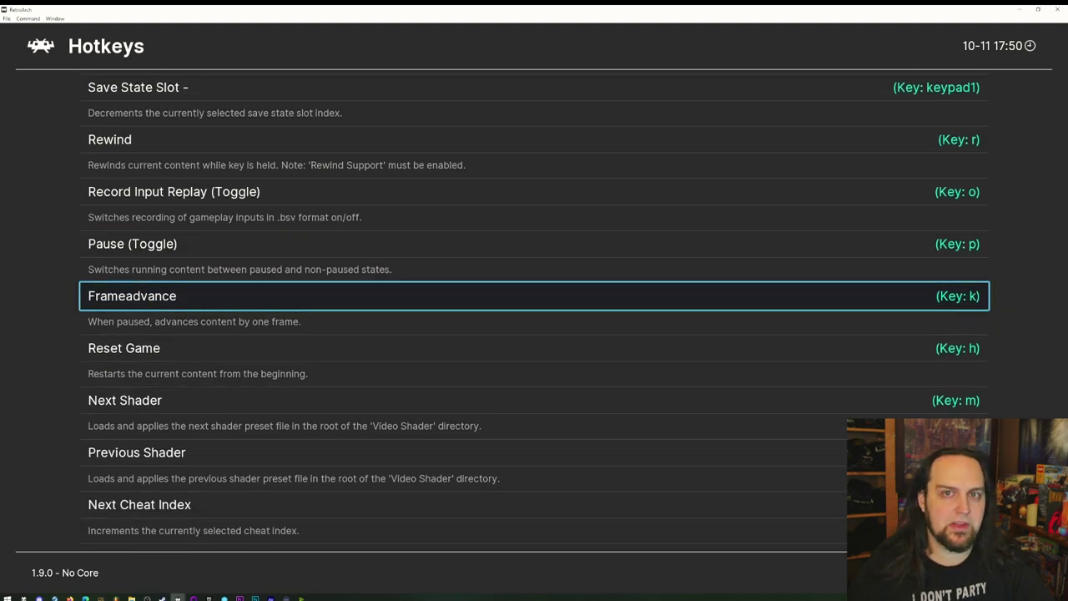
key(Up)
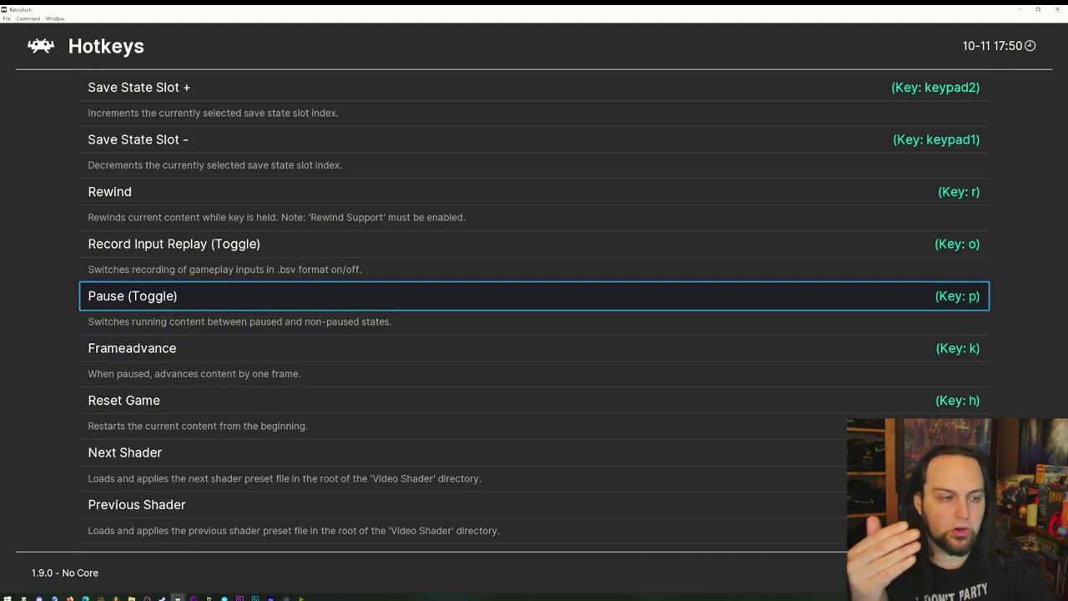
key(Down)
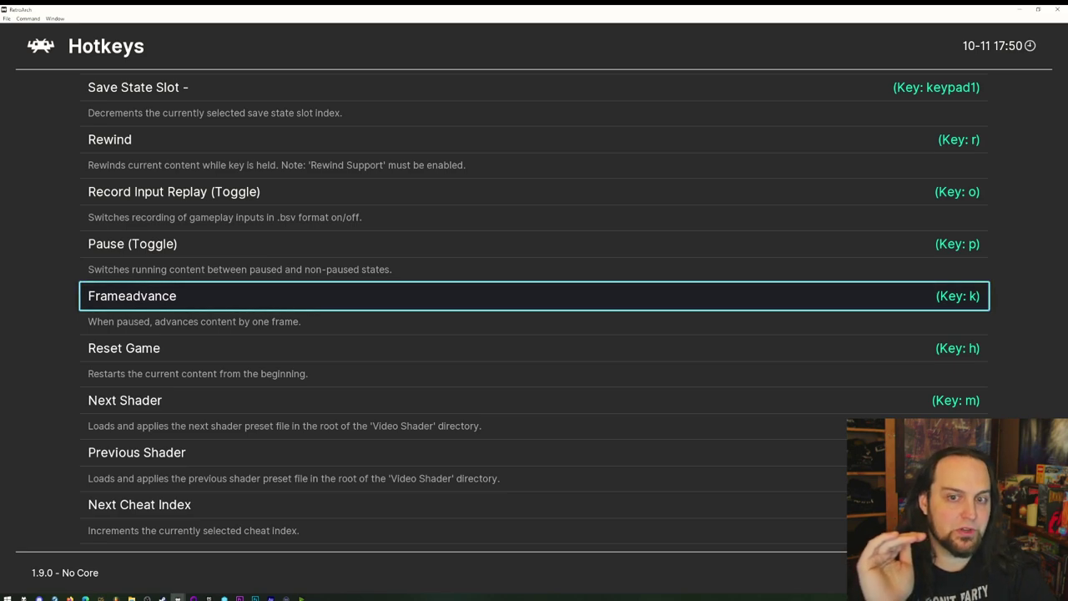
key(Up)
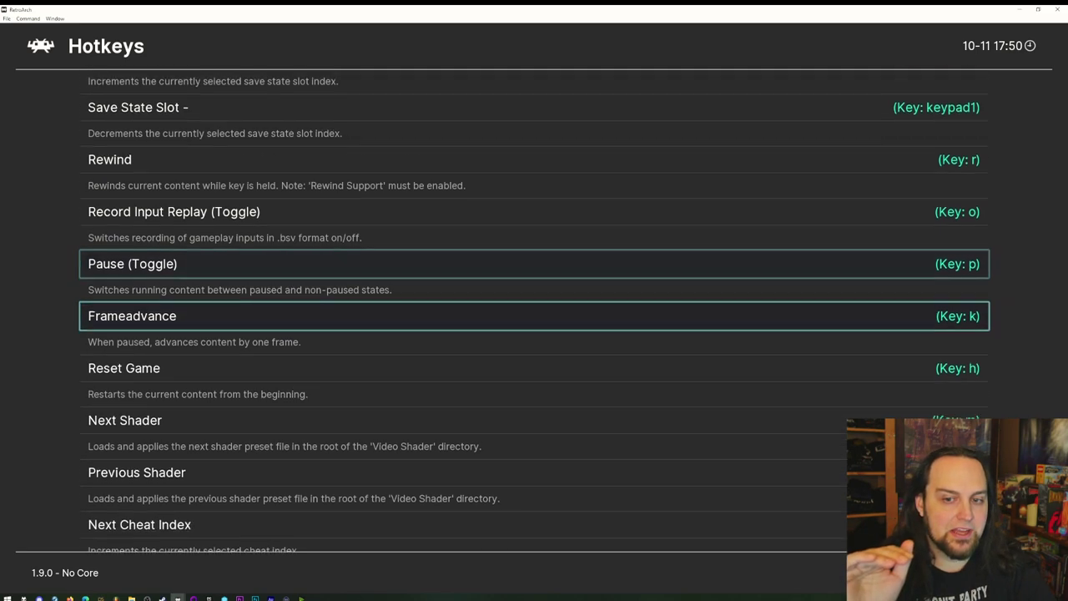
key(Down)
key(Up)
key(Down)
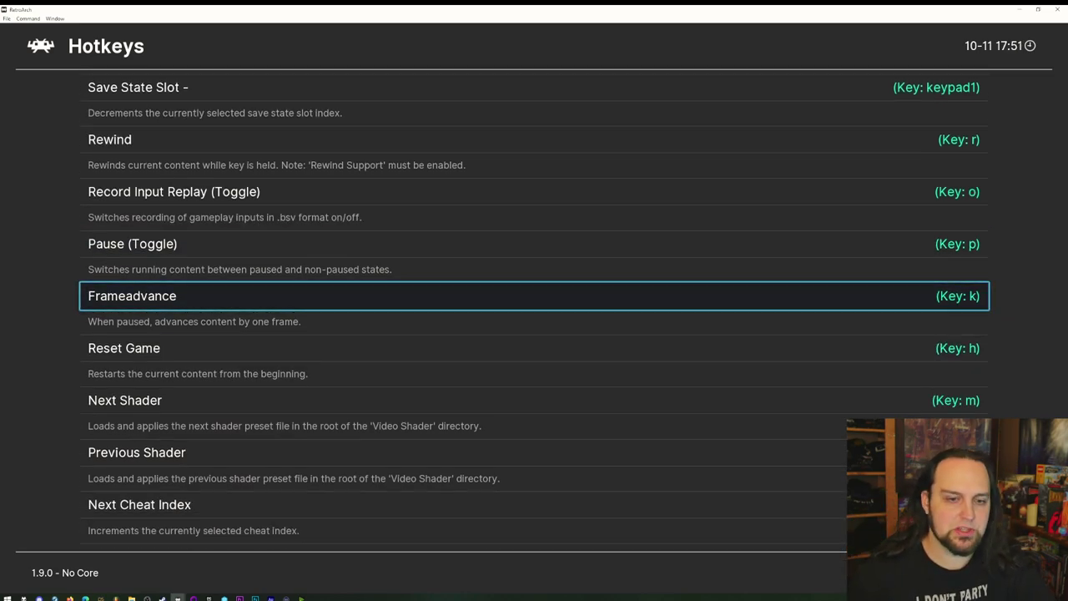
Step: Scroll past Previous Shader, Netplay and Desktop Menu to Recording, then return to Input's Port 1 Controls
key(Down)
key(Down)
key(Down)
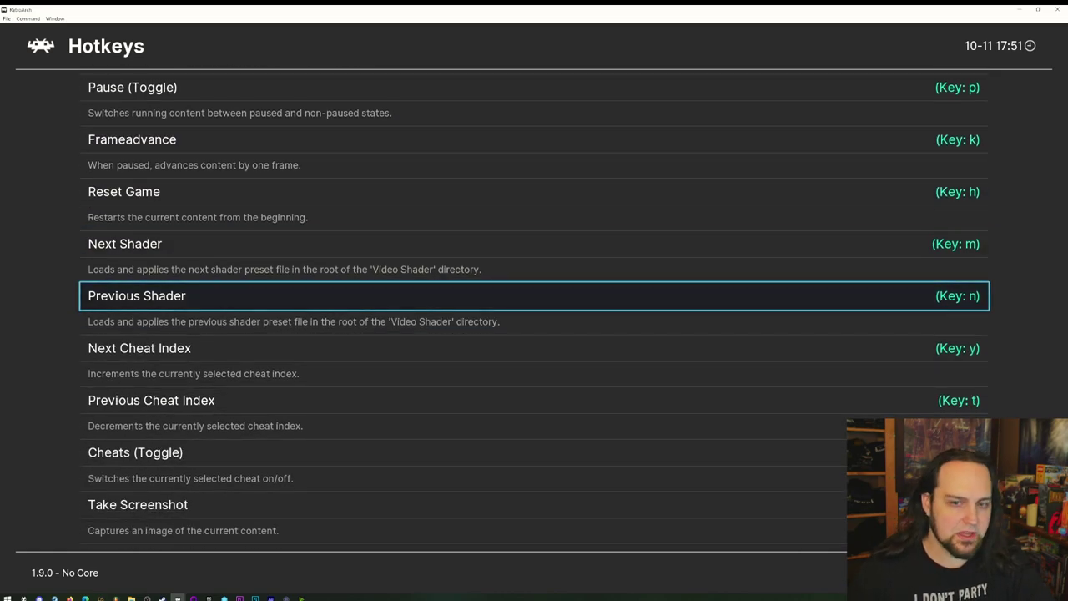
key(Down)
key(Down)
key(Down)
key(Down)
key(Down)
key(Down)
key(Down)
key(Down)
key(Down)
key(Down)
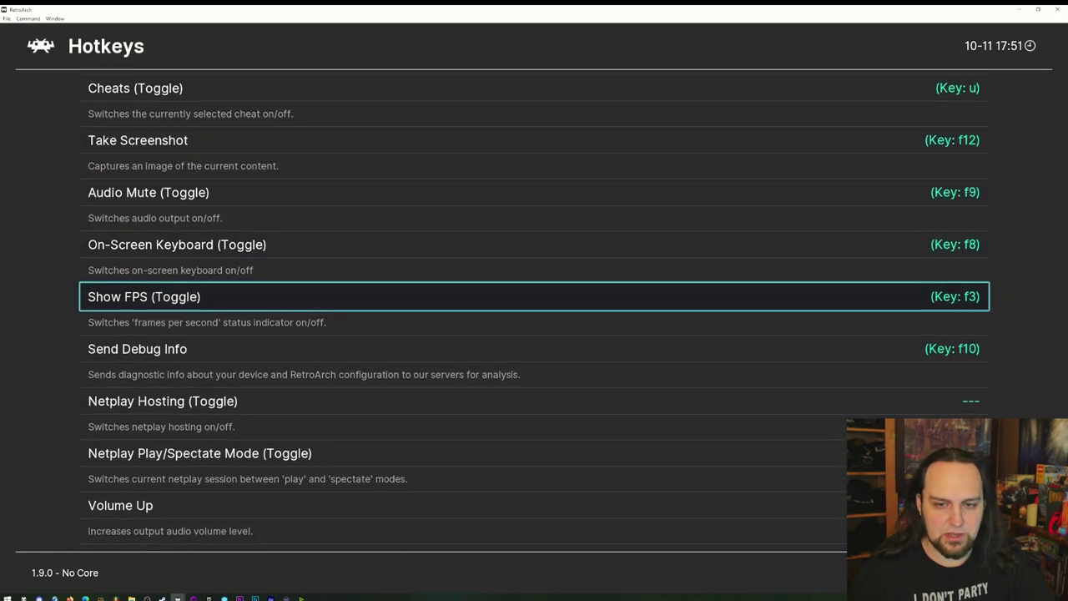
key(Down)
key(Down)
key(Down)
key(Down)
key(Down)
key(Down)
key(Down)
key(Down)
key(Down)
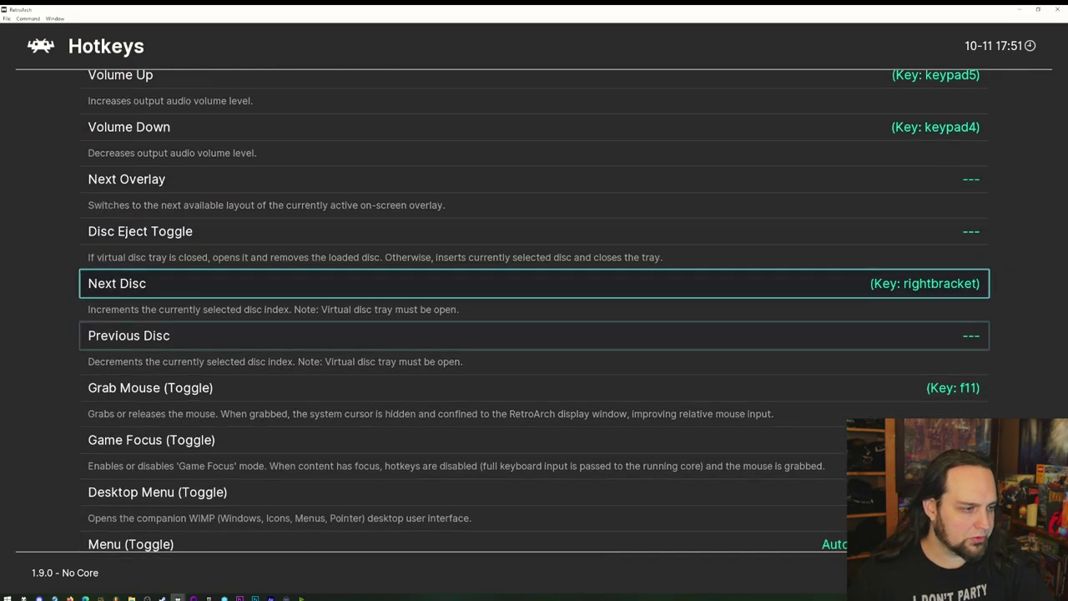
key(Down)
key(Down)
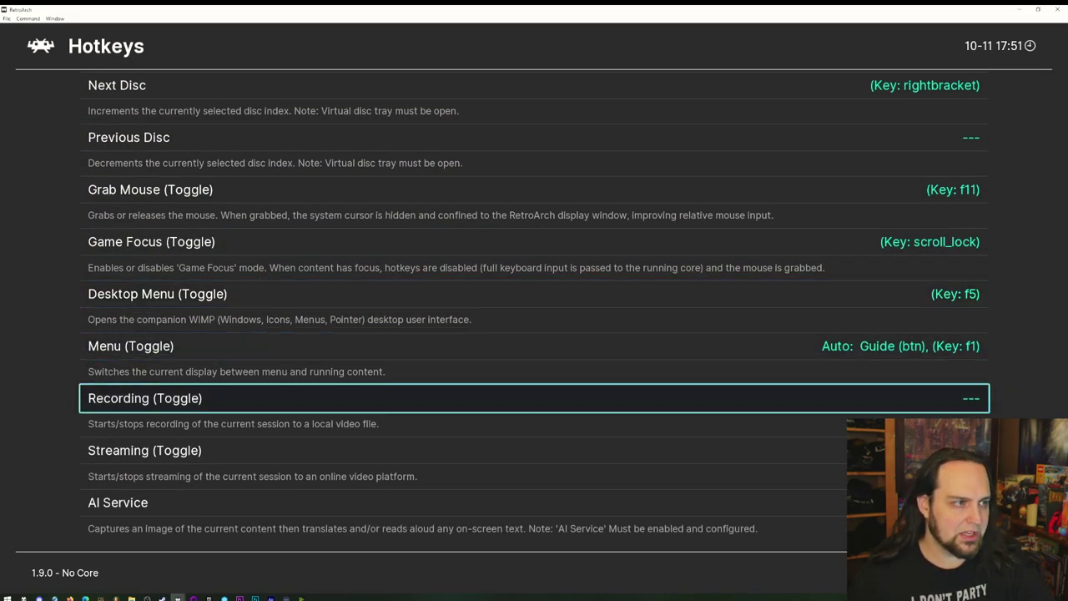
key(BackSpace)
key(Down)
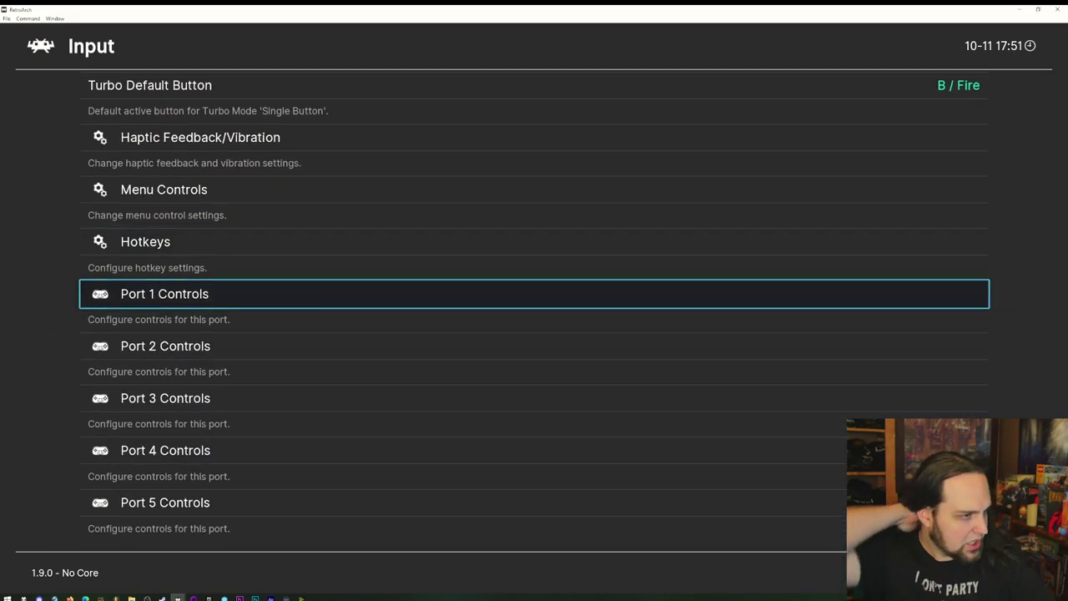